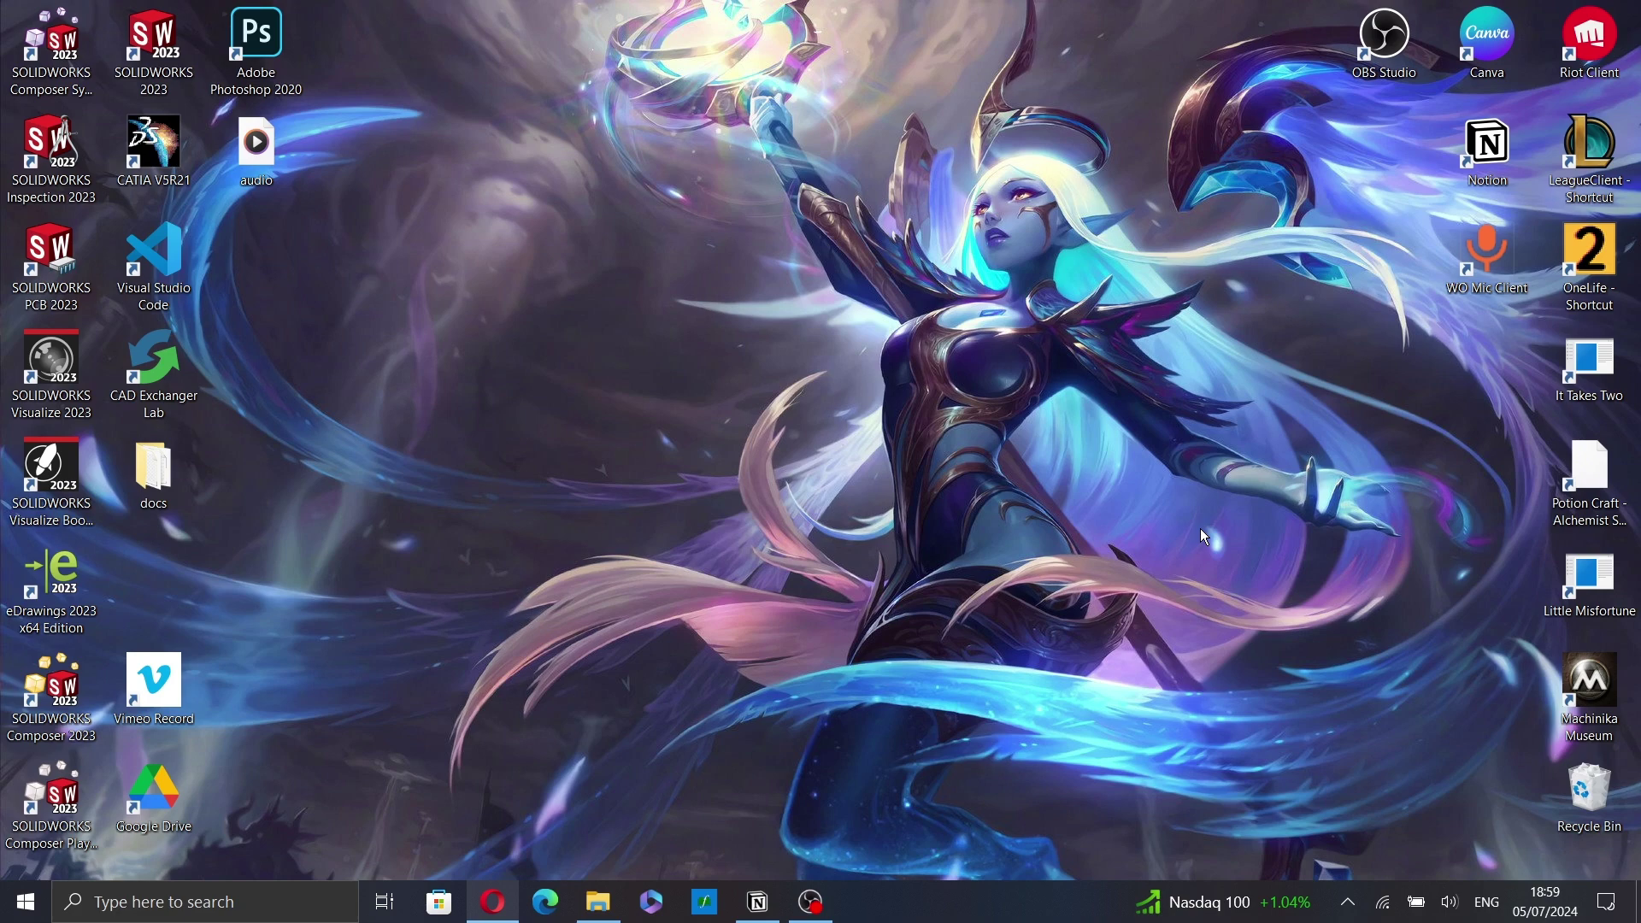
# - Bring up Vimeo and go to Collections through the account menu's Watch options
pyautogui.click(492, 901)
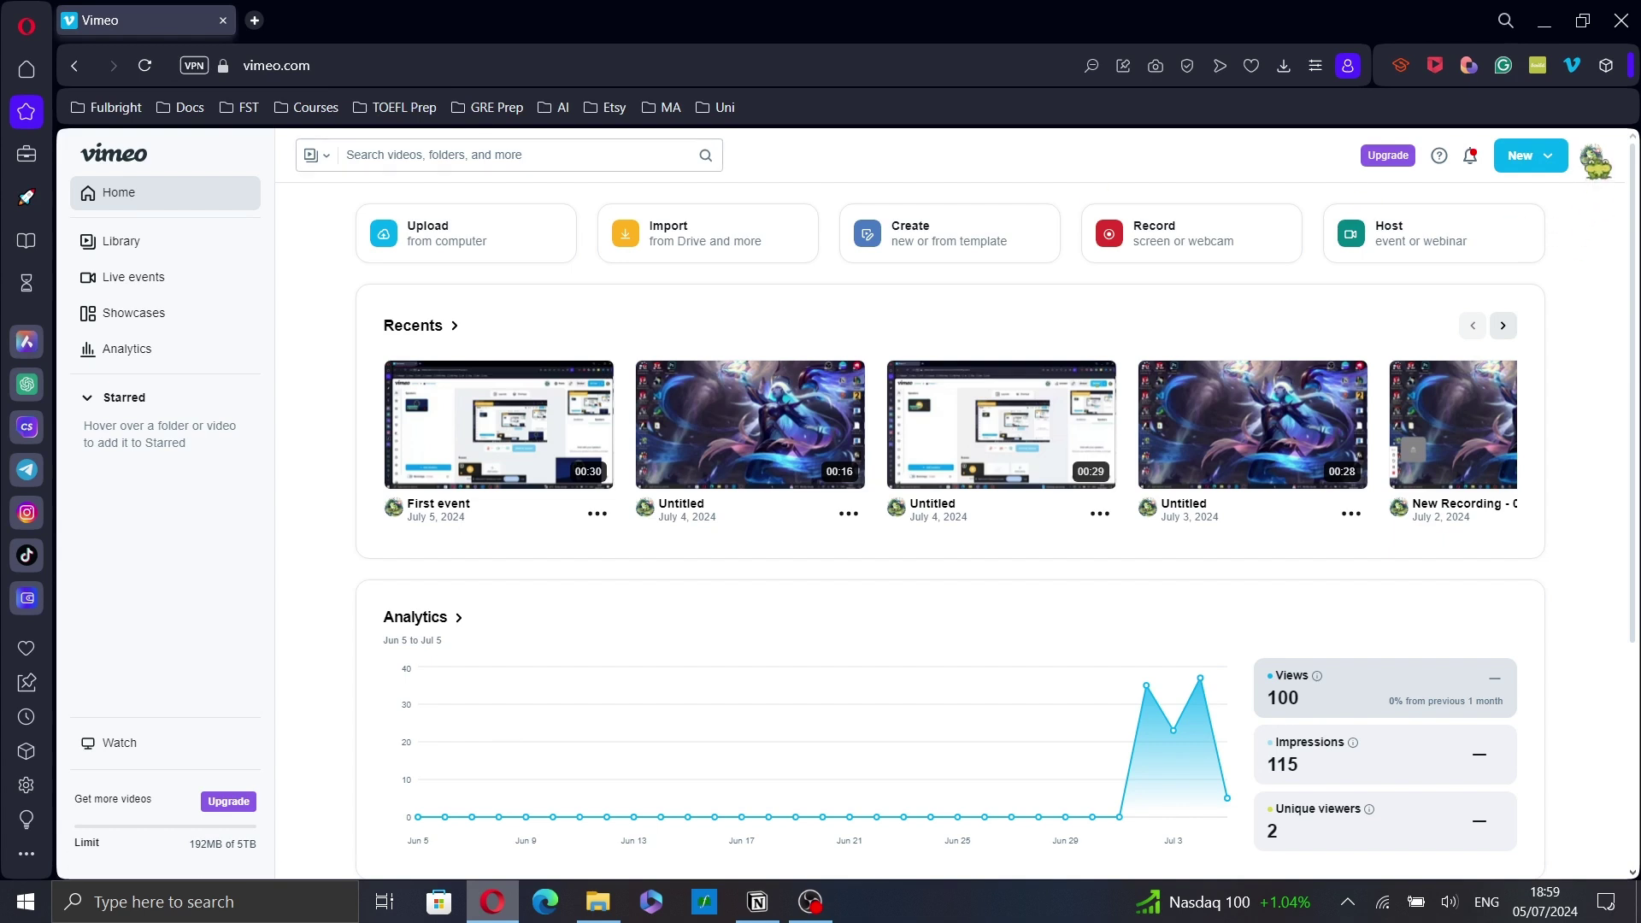
pyautogui.click(1596, 162)
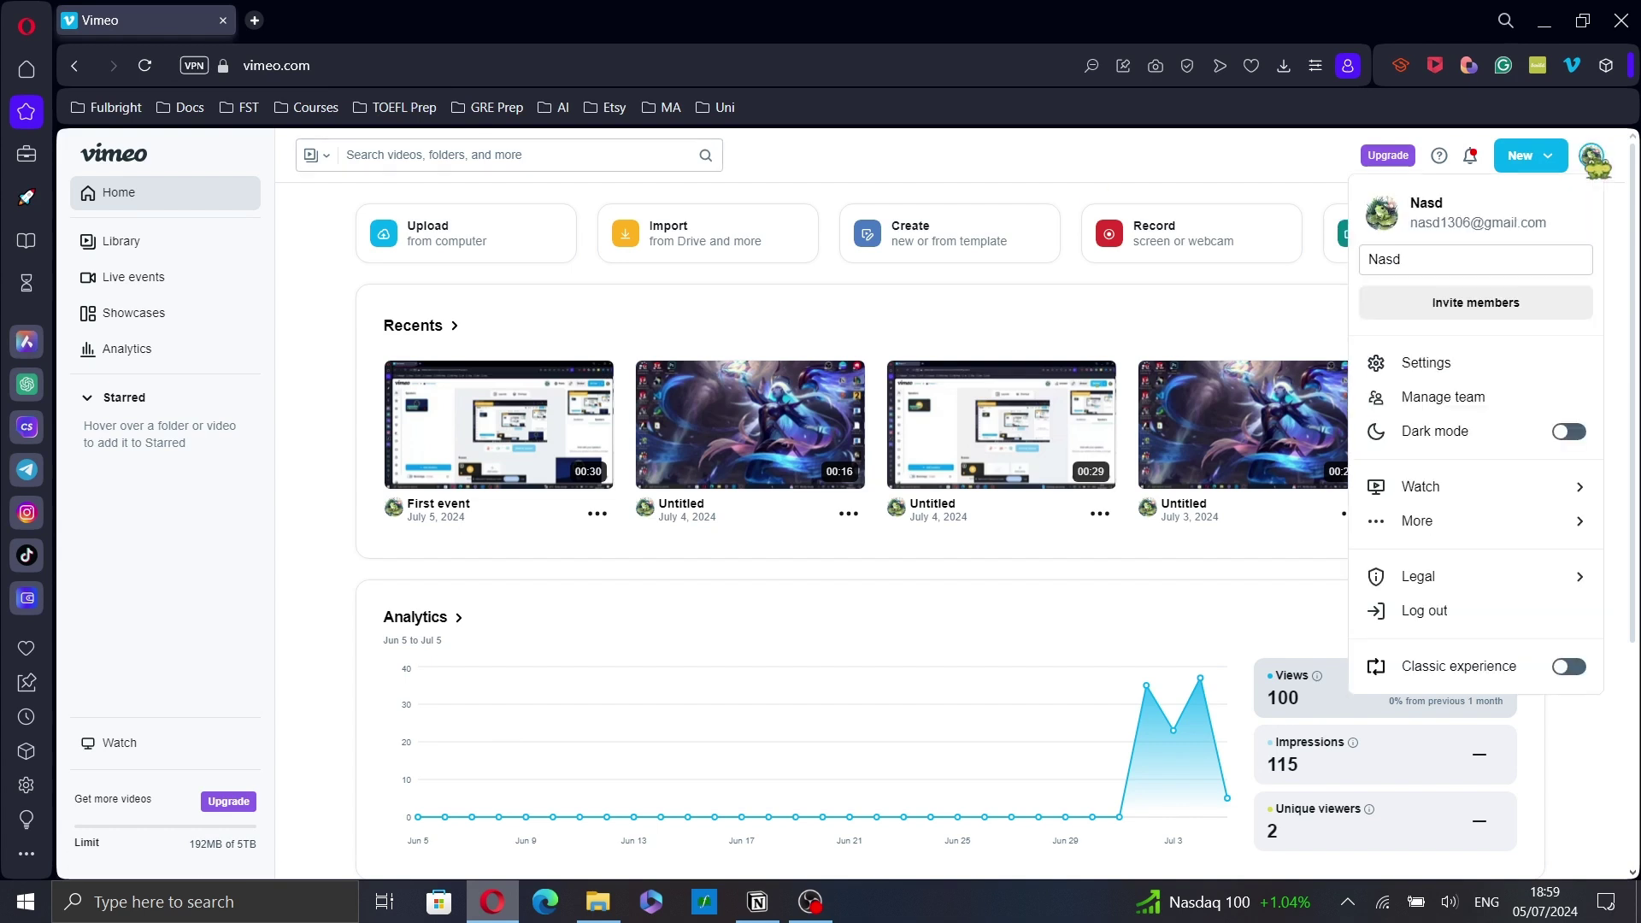
pyautogui.click(1446, 499)
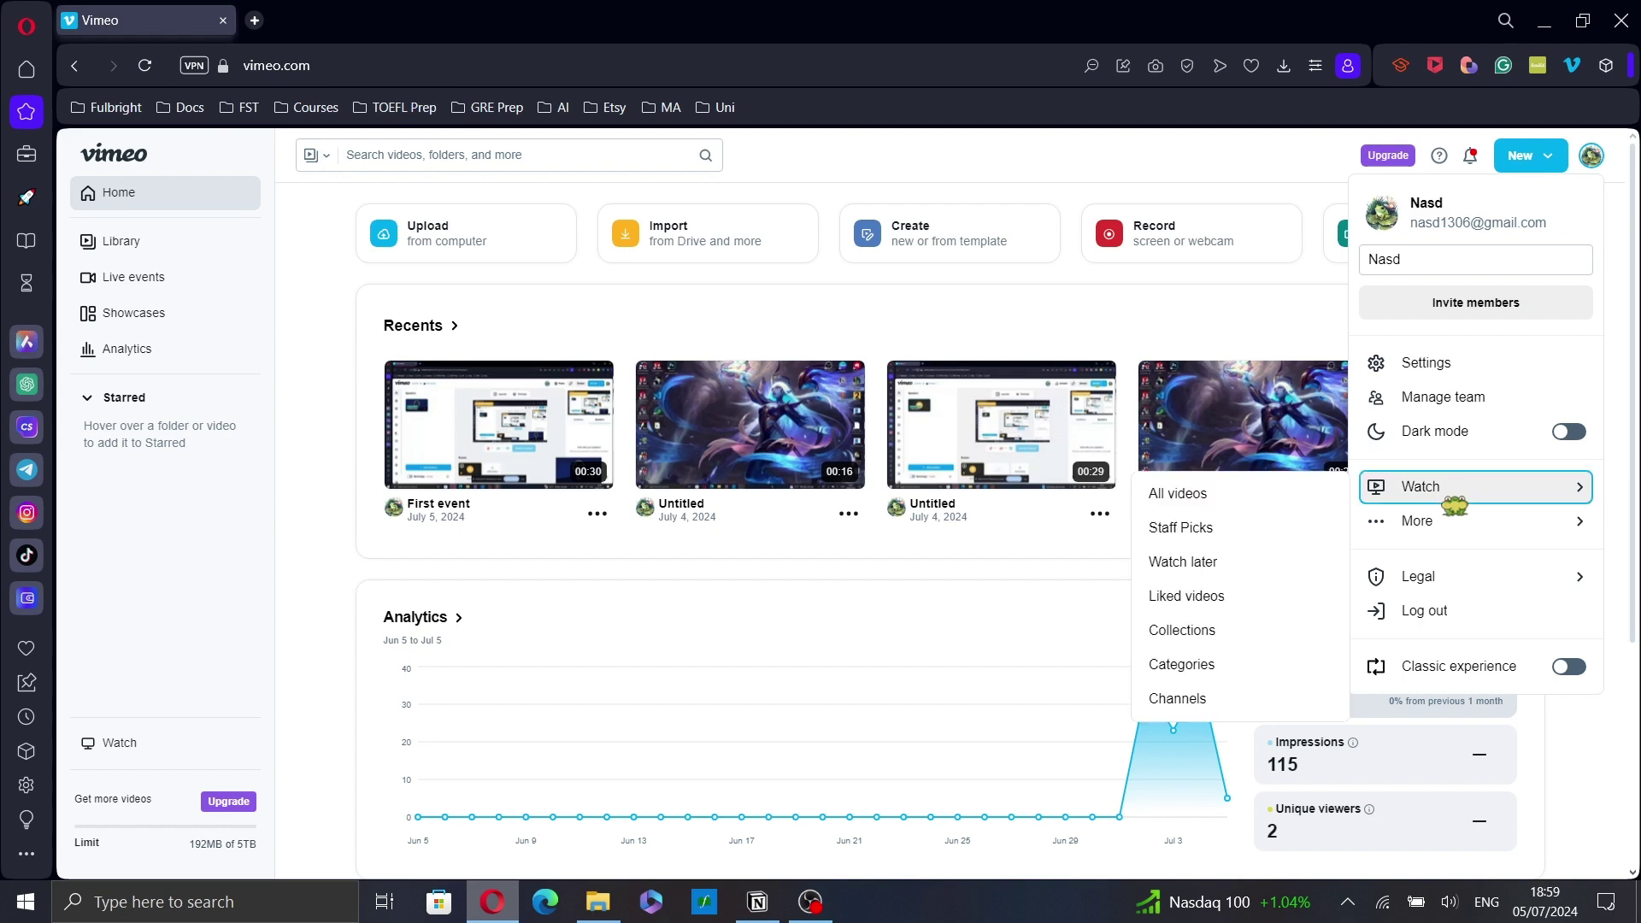
pyautogui.click(1204, 641)
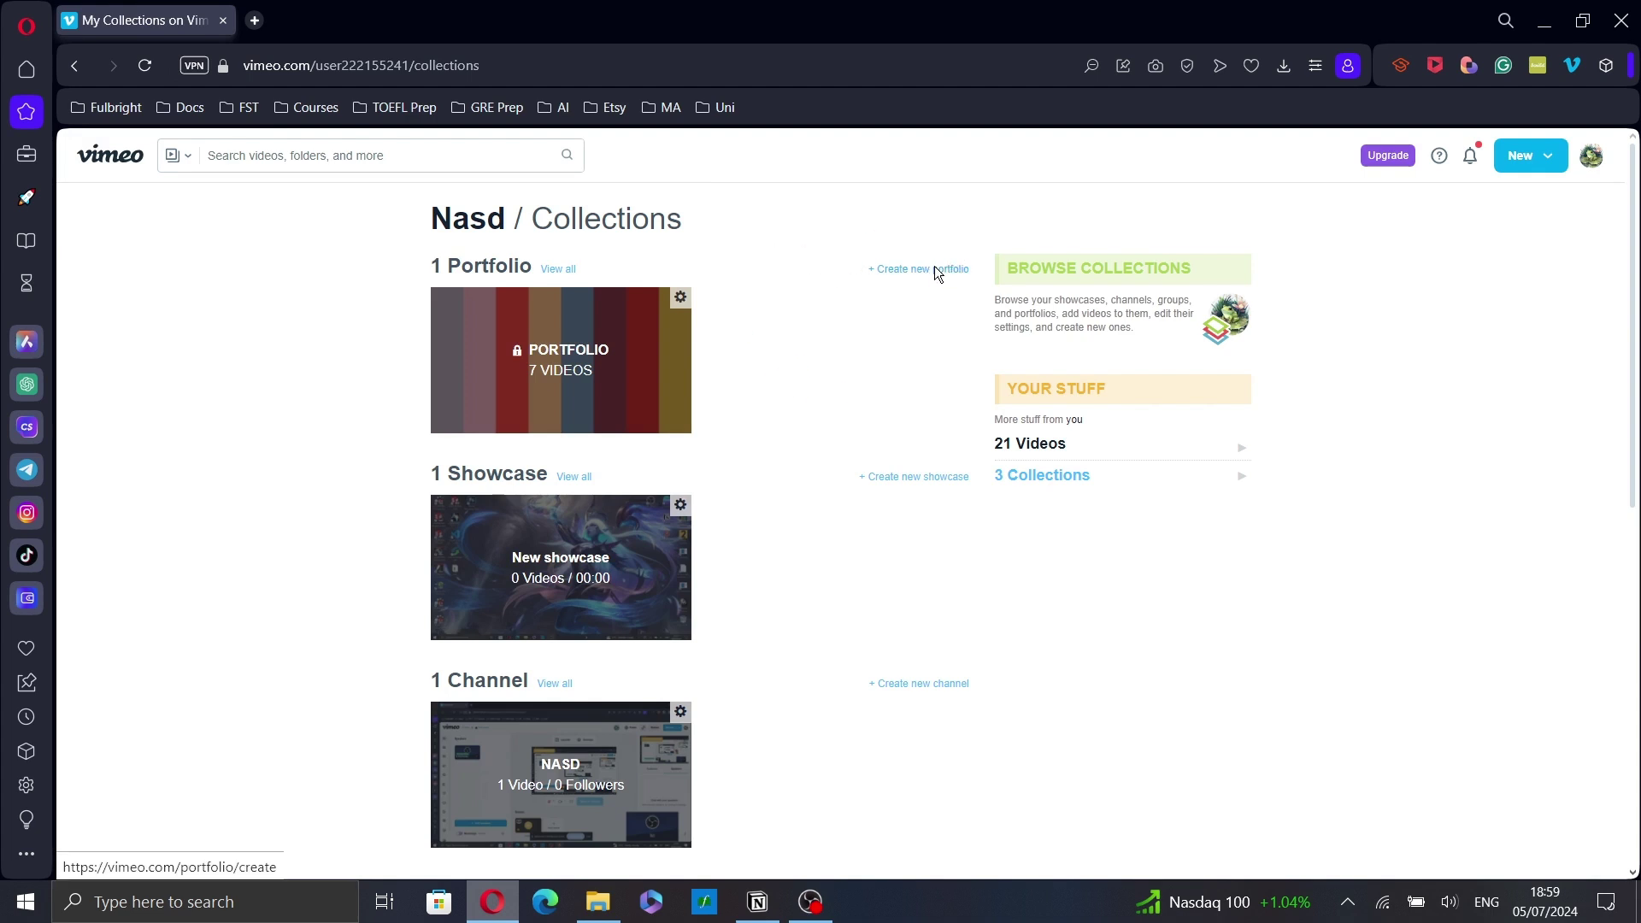
# - Start a new portfolio titled Nasd and move to its description field
pyautogui.click(948, 273)
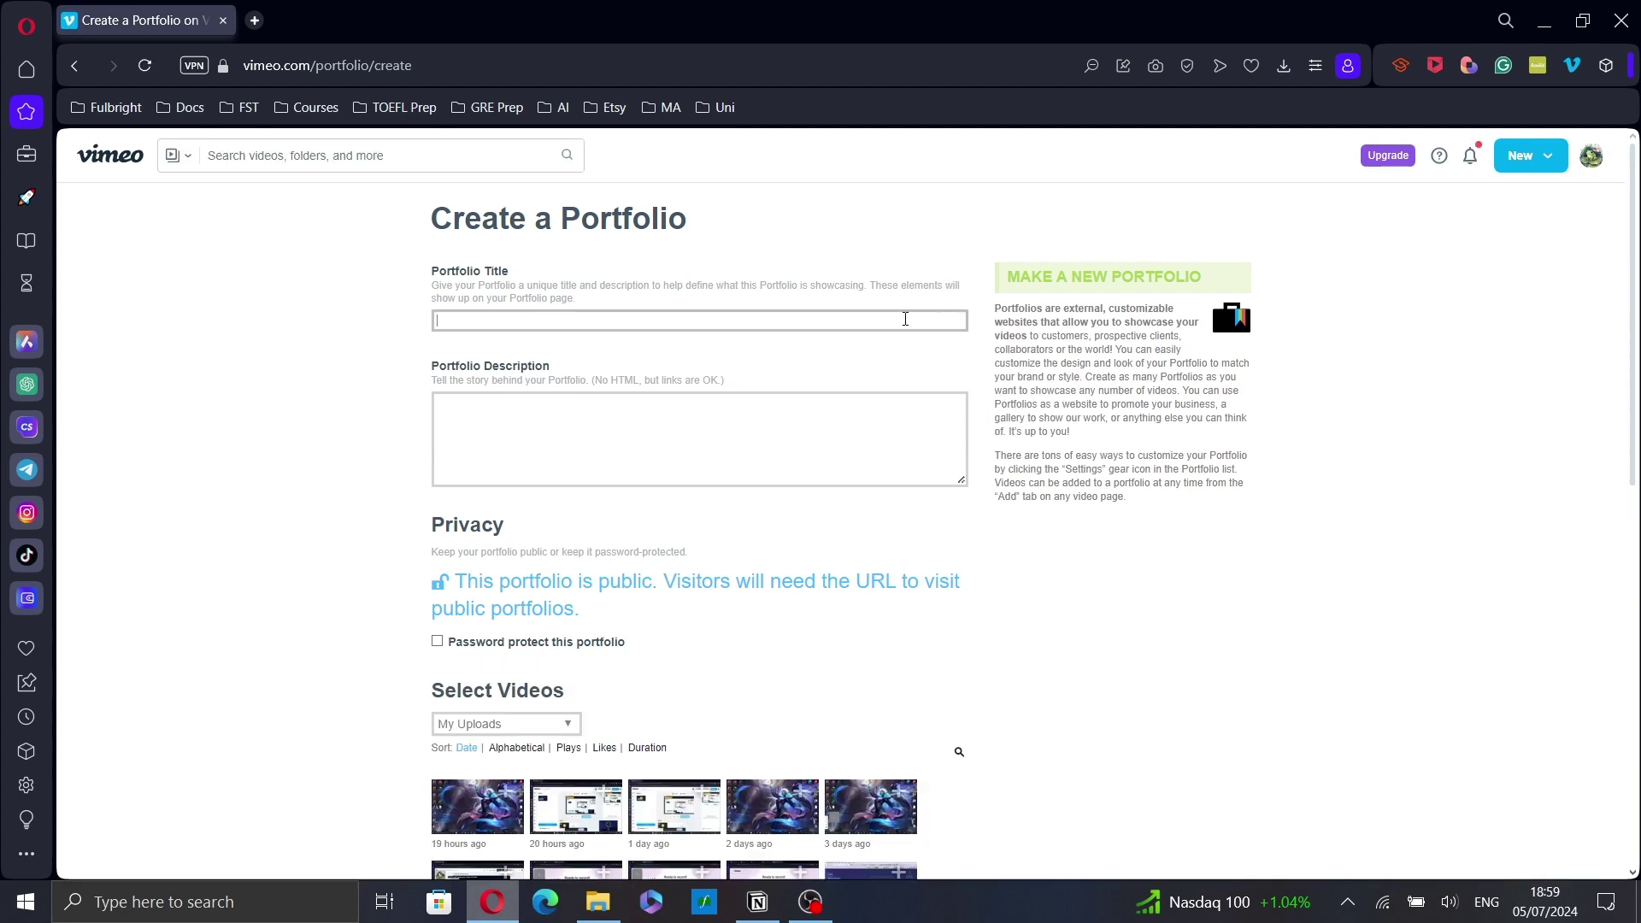
pyautogui.click(897, 444)
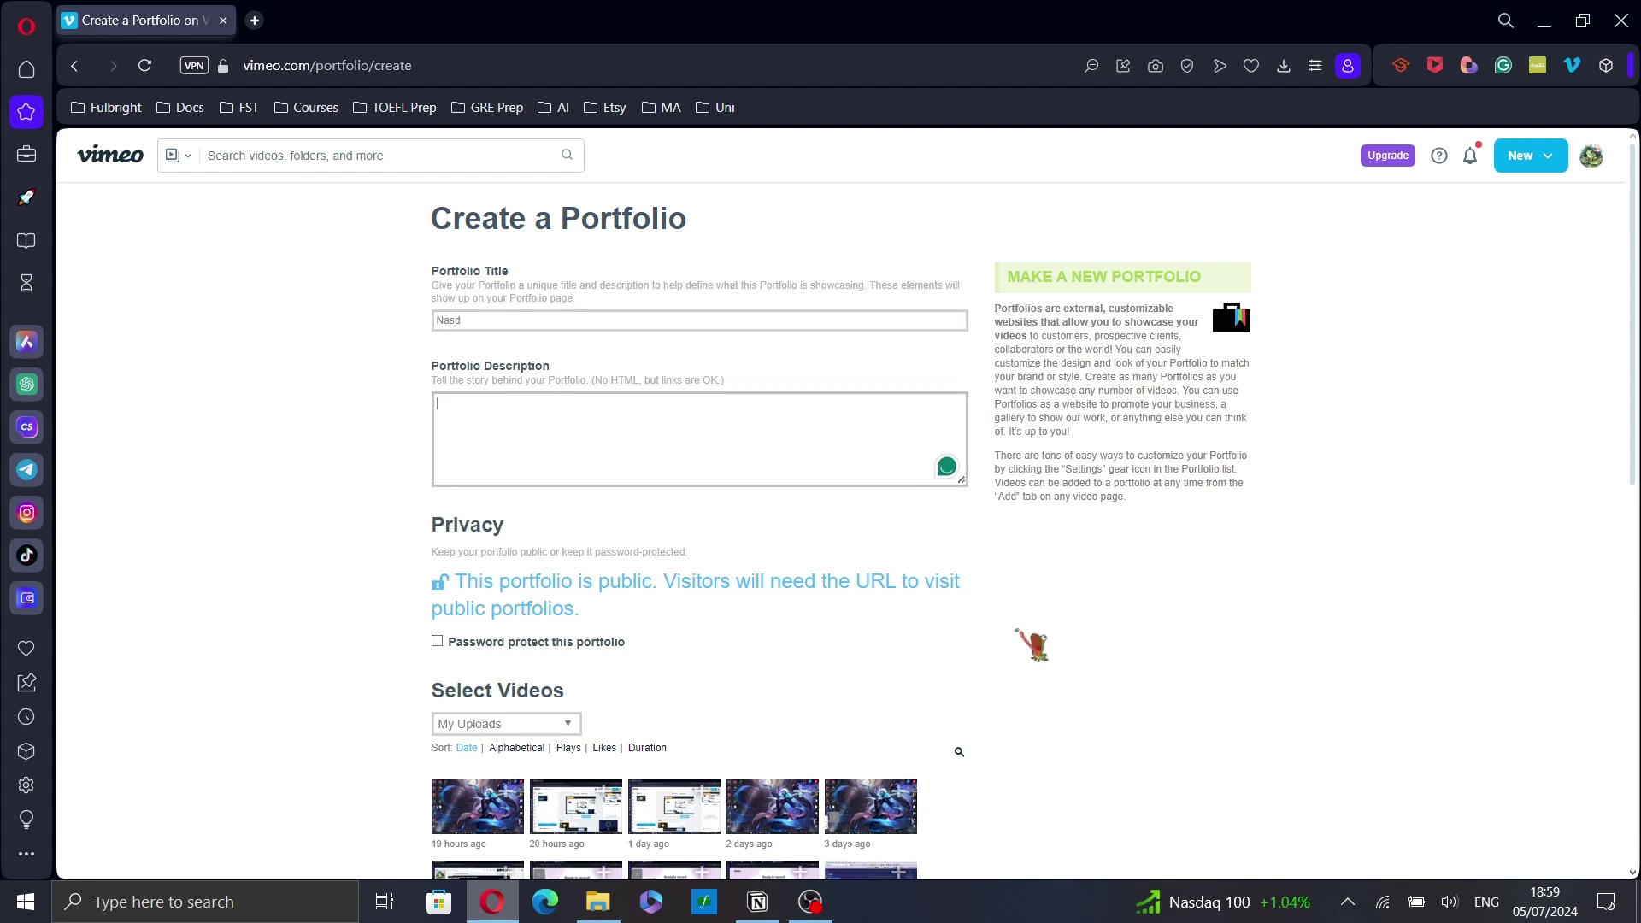
pyautogui.scroll(-2, 1034, 648)
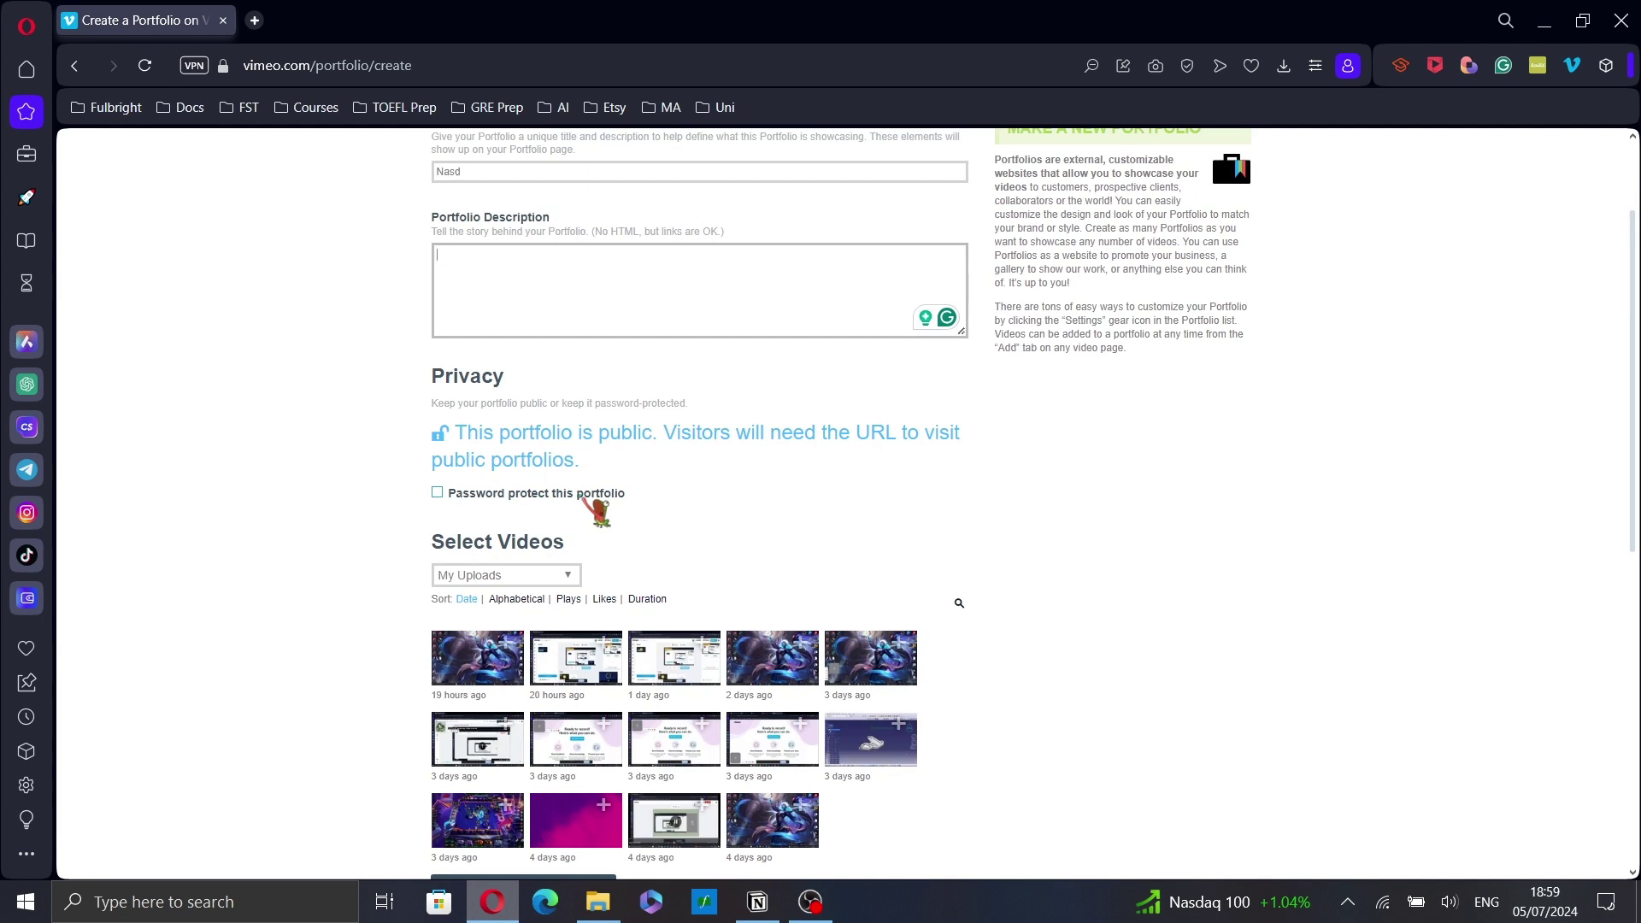
pyautogui.moveTo(772, 738)
pyautogui.scroll(-2, 850, 510)
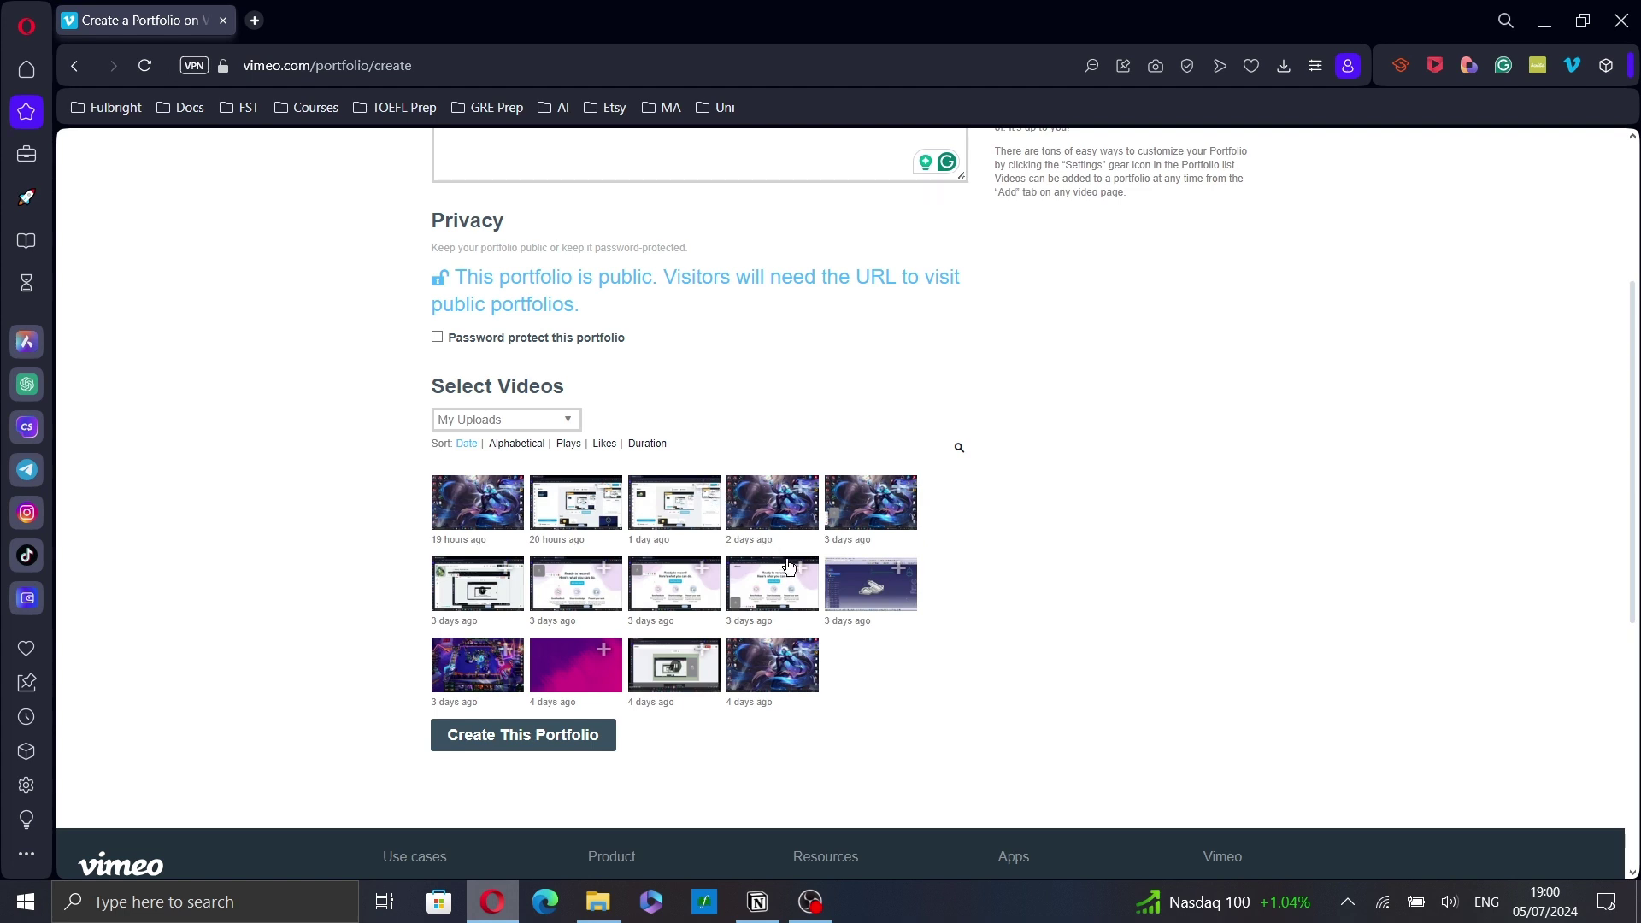
# - Create the portfolio and review the Sawtooth theme's Title and Text font lists, leaving fonts unchanged
pyautogui.click(576, 738)
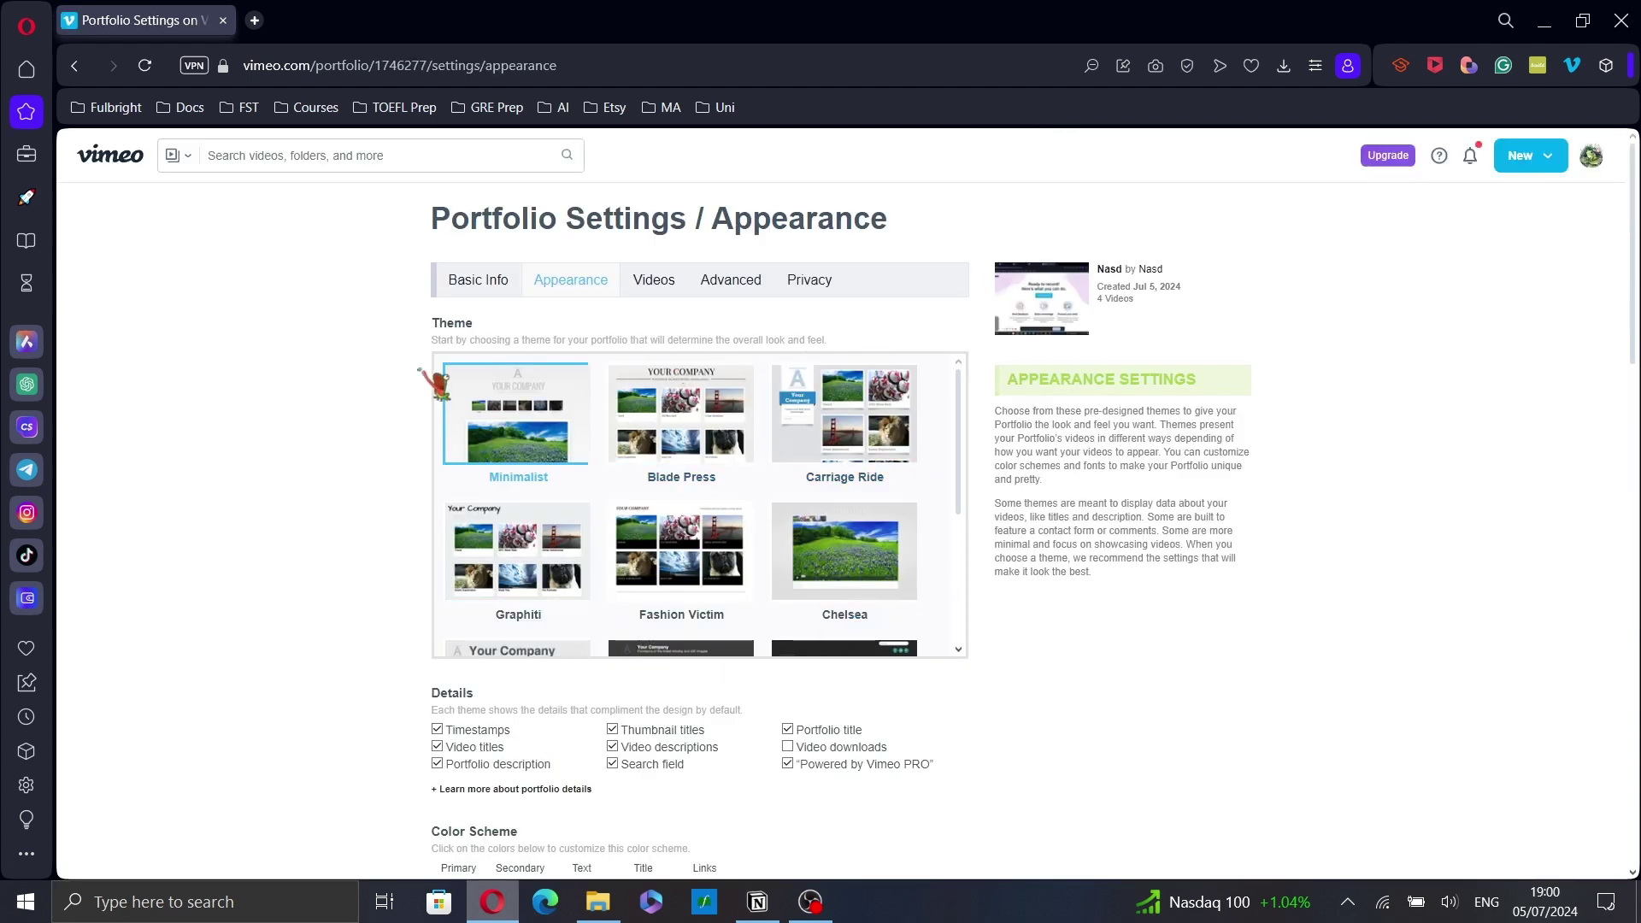
pyautogui.scroll(-2, 641, 560)
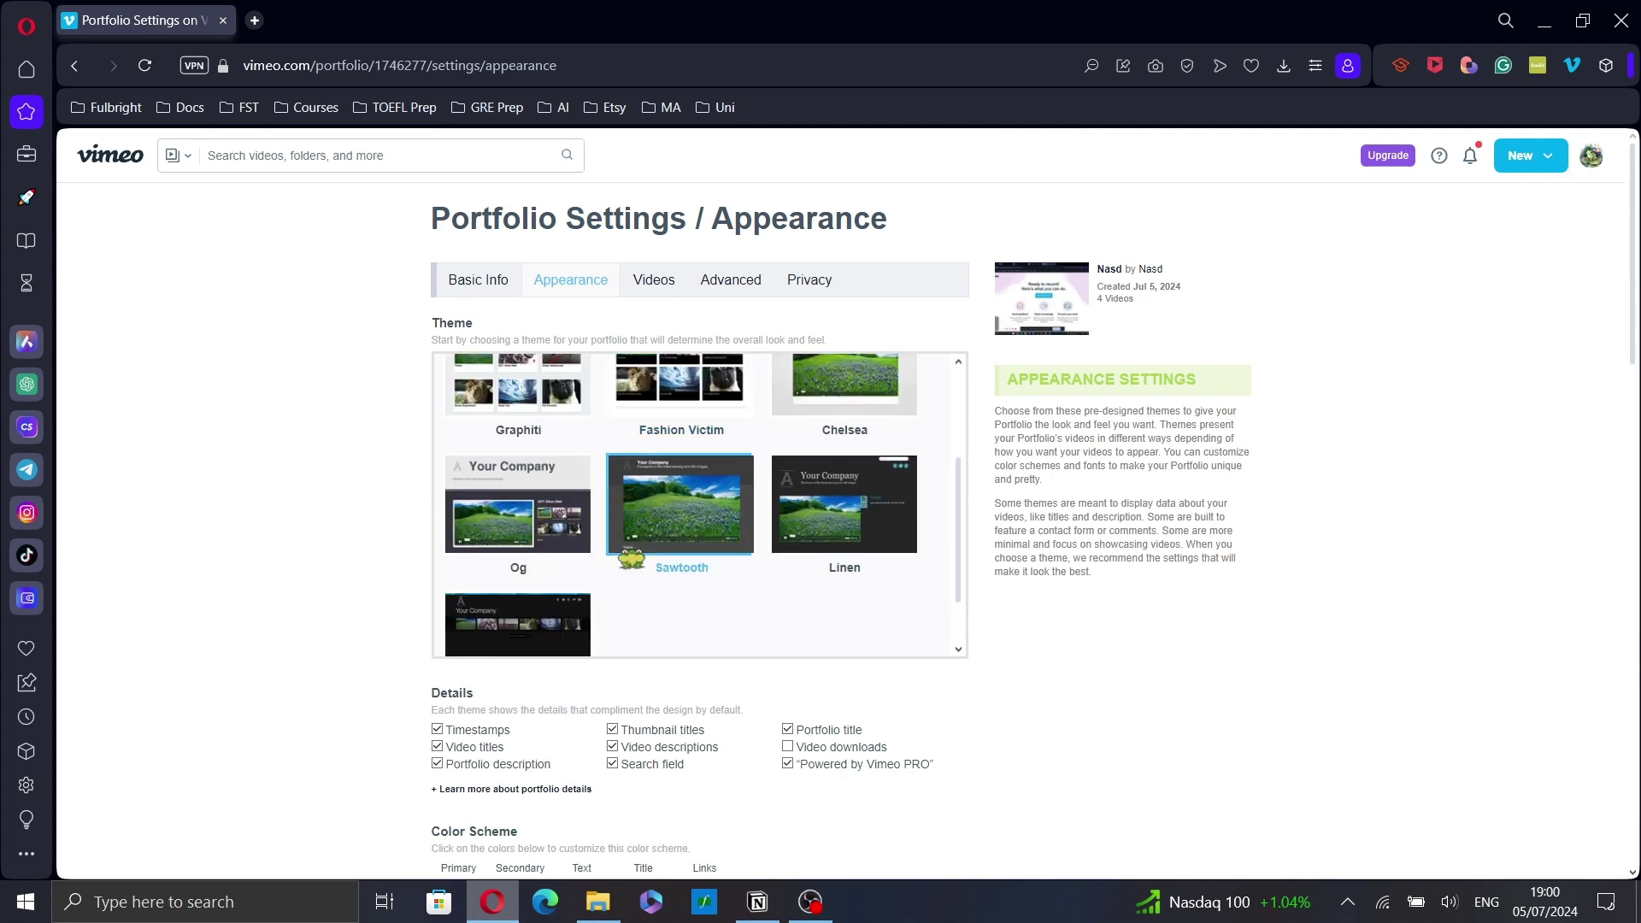
pyautogui.scroll(-1, 671, 524)
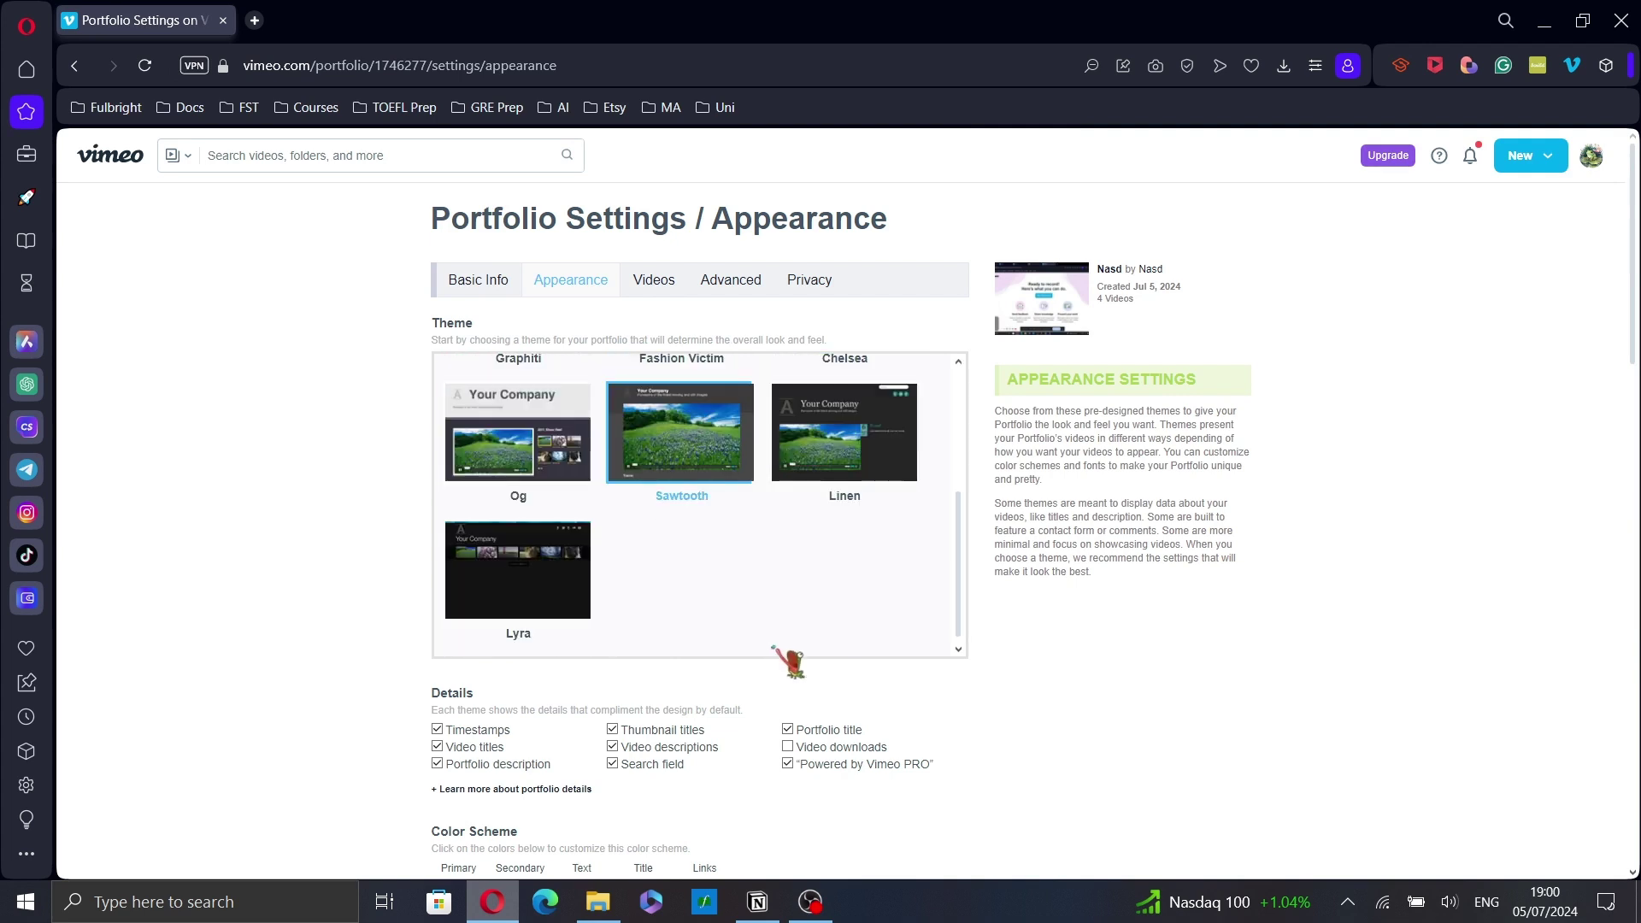
pyautogui.scroll(-1, 783, 660)
pyautogui.scroll(-1, 782, 660)
pyautogui.scroll(-1, 997, 666)
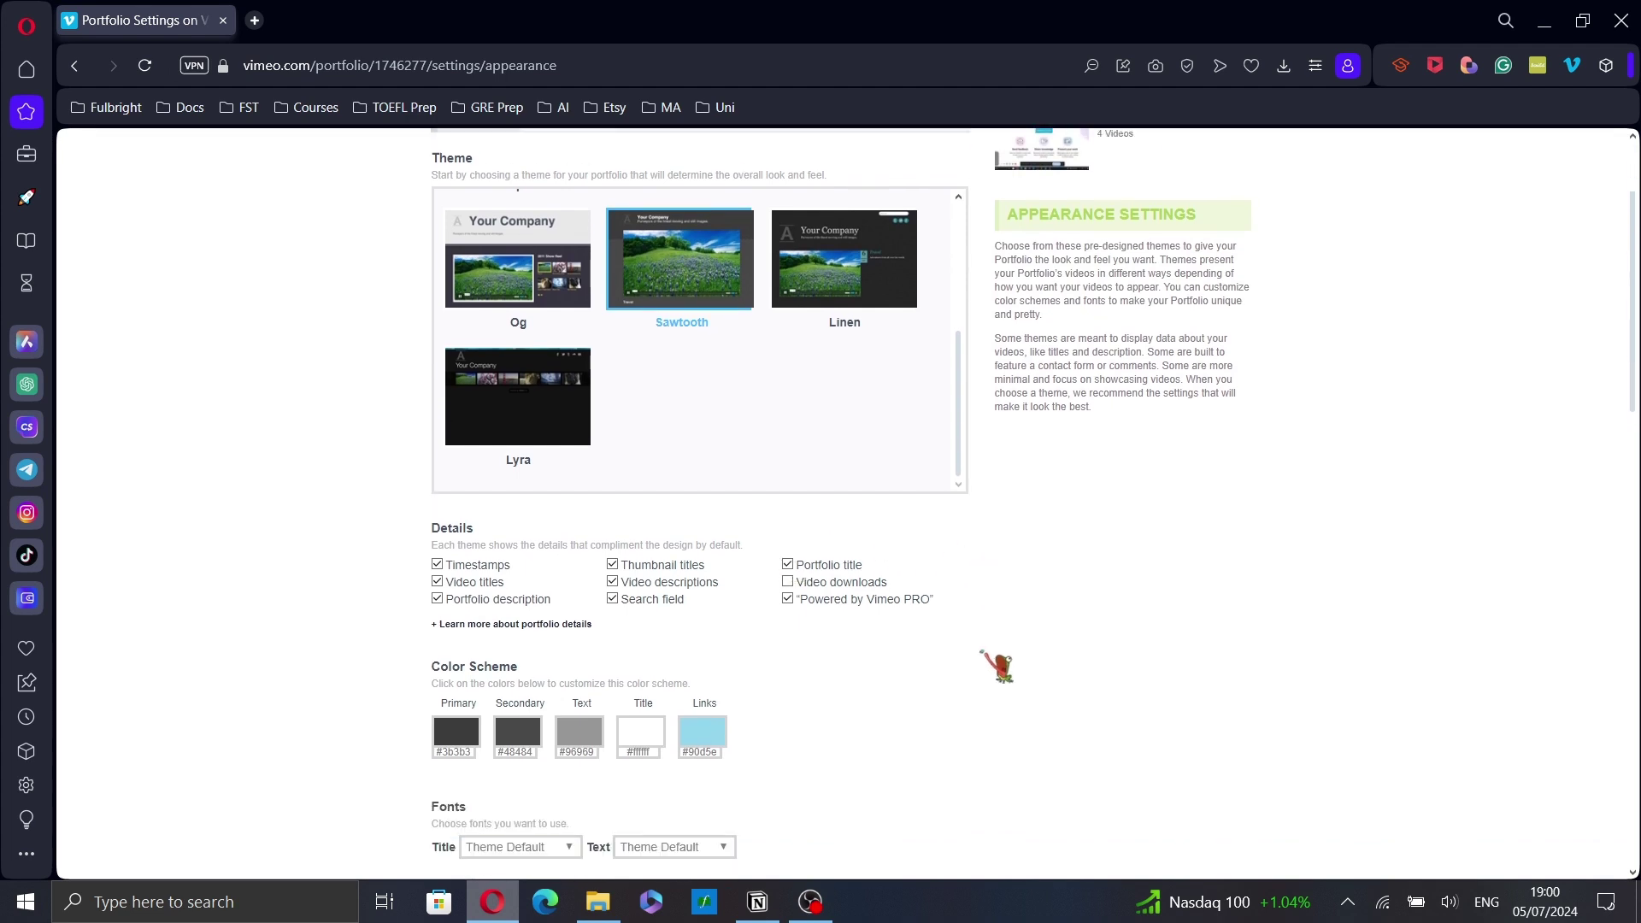
pyautogui.scroll(-2, 1015, 670)
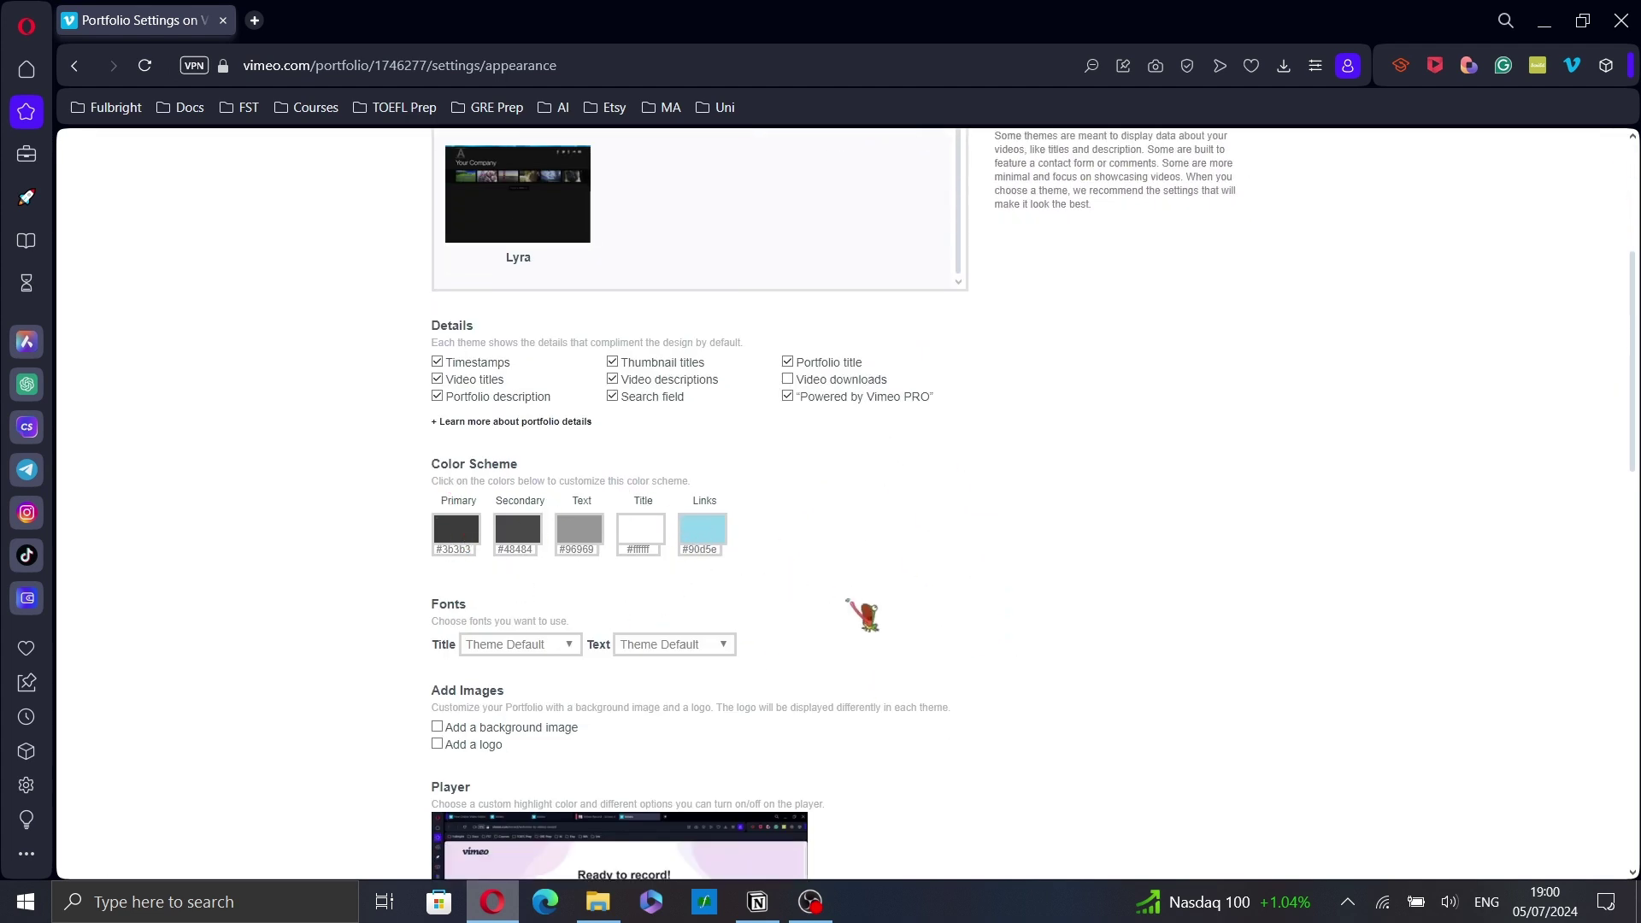
pyautogui.scroll(-2, 900, 640)
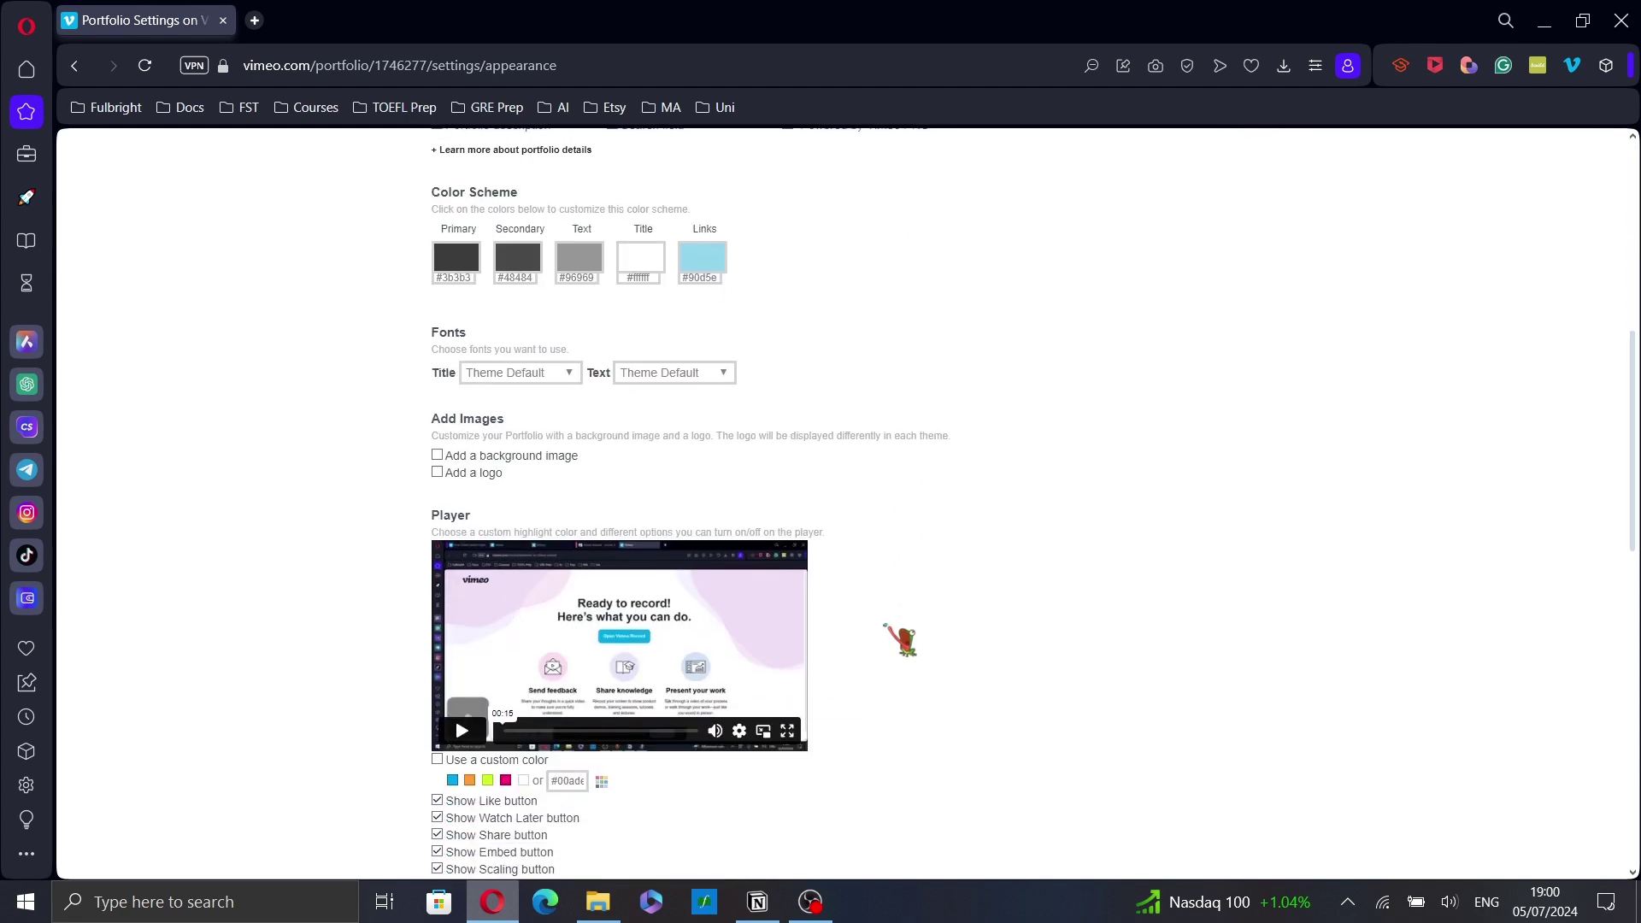
pyautogui.click(570, 355)
pyautogui.click(692, 356)
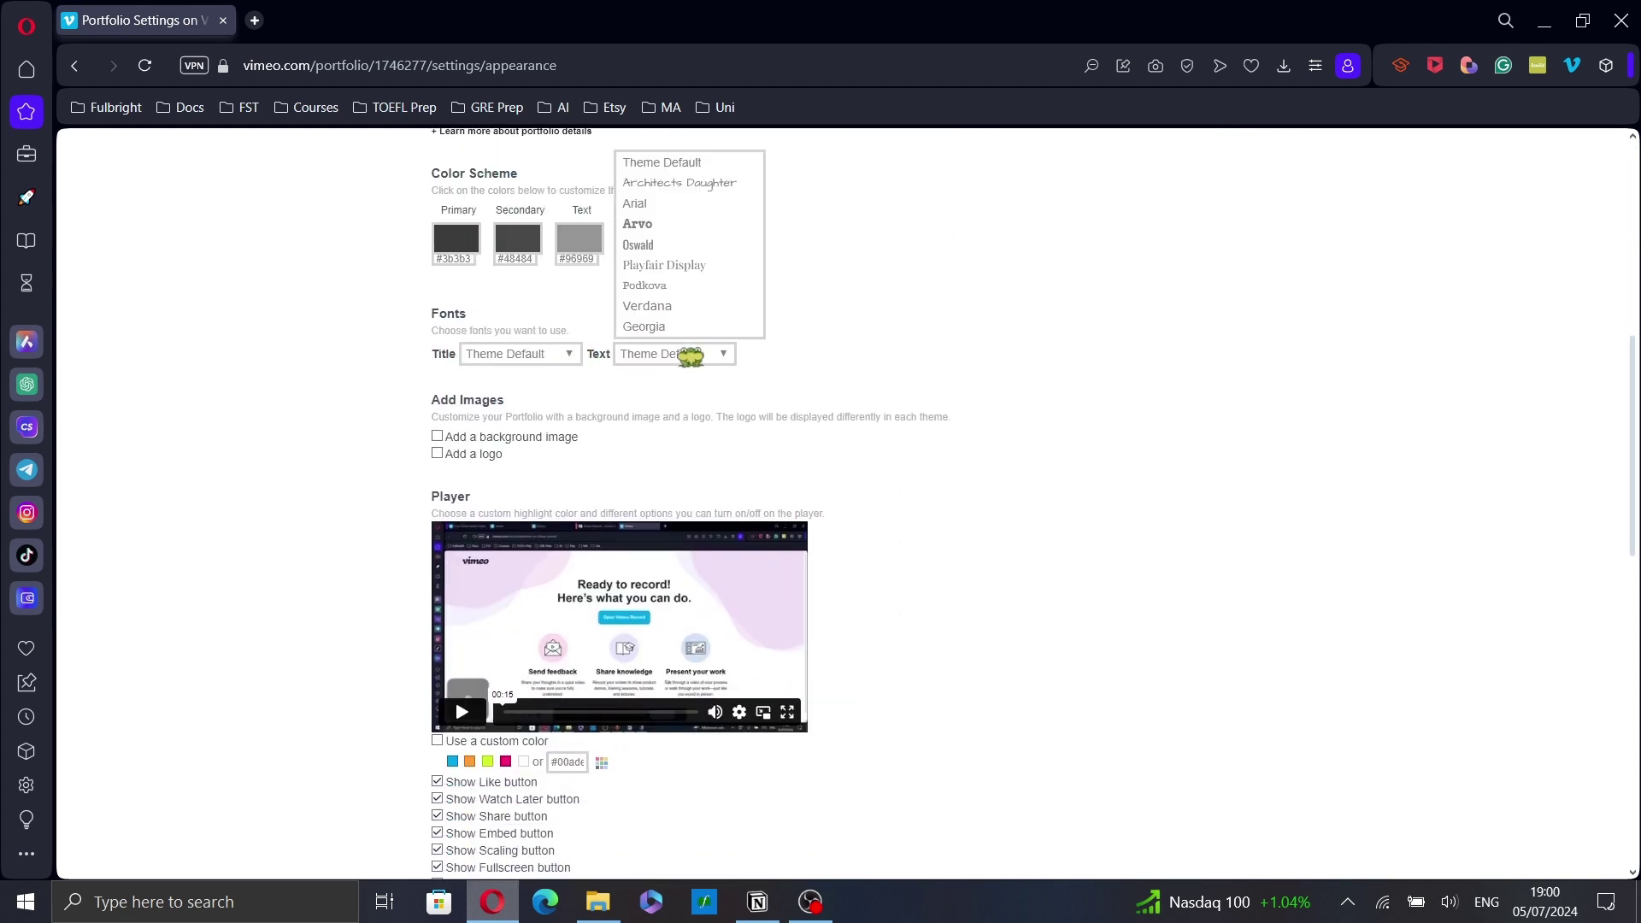
pyautogui.click(851, 405)
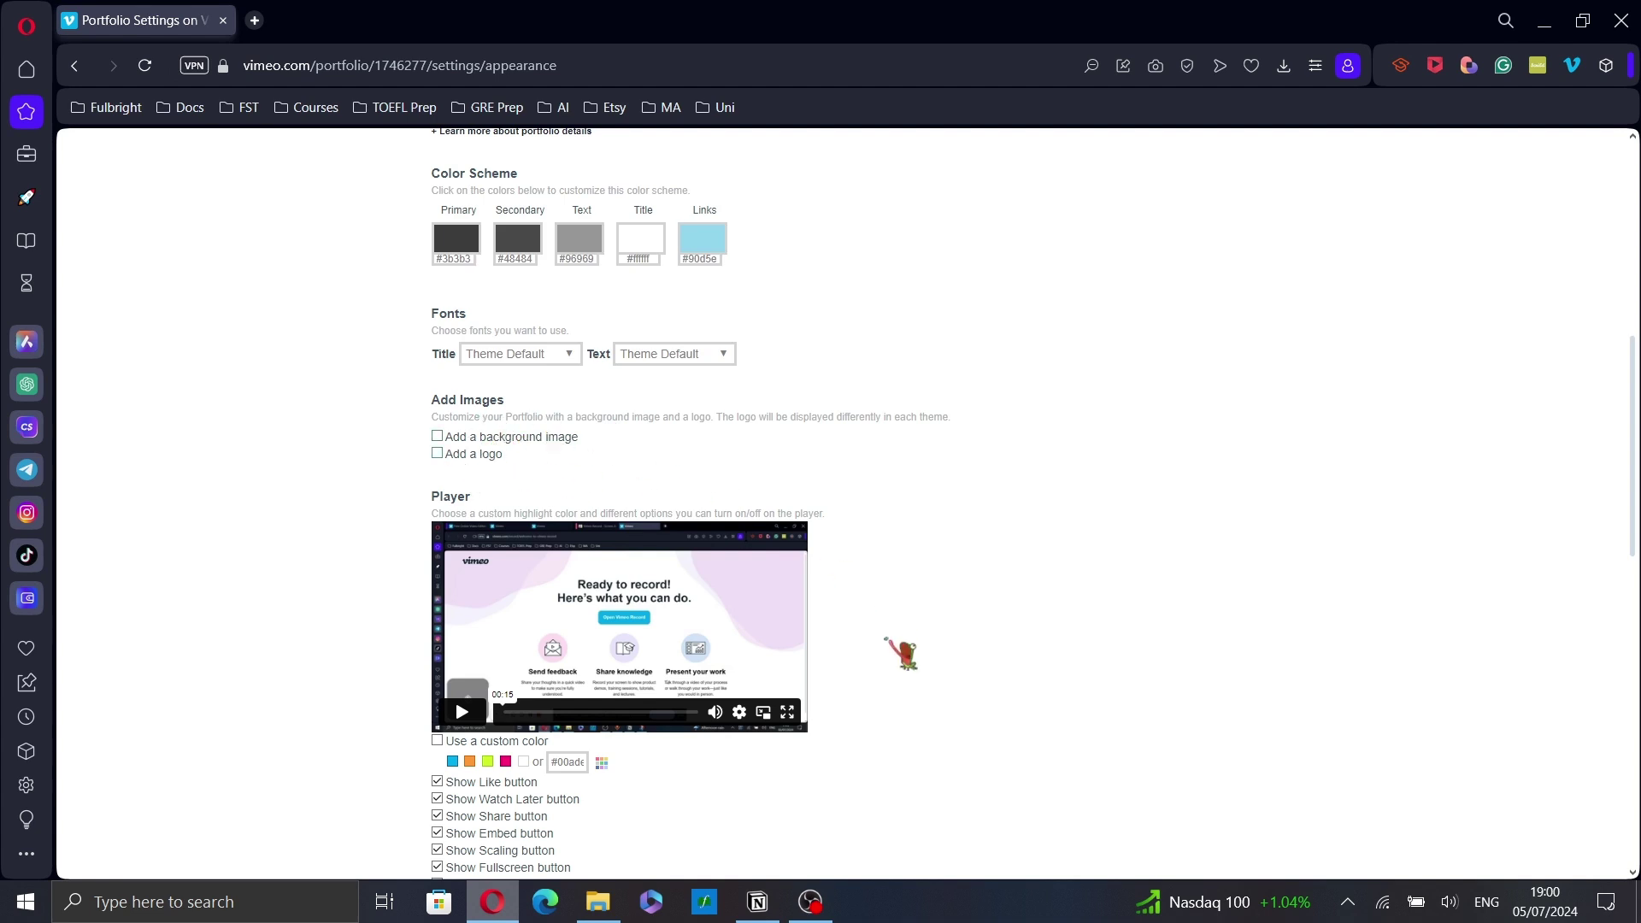
pyautogui.scroll(-2, 897, 649)
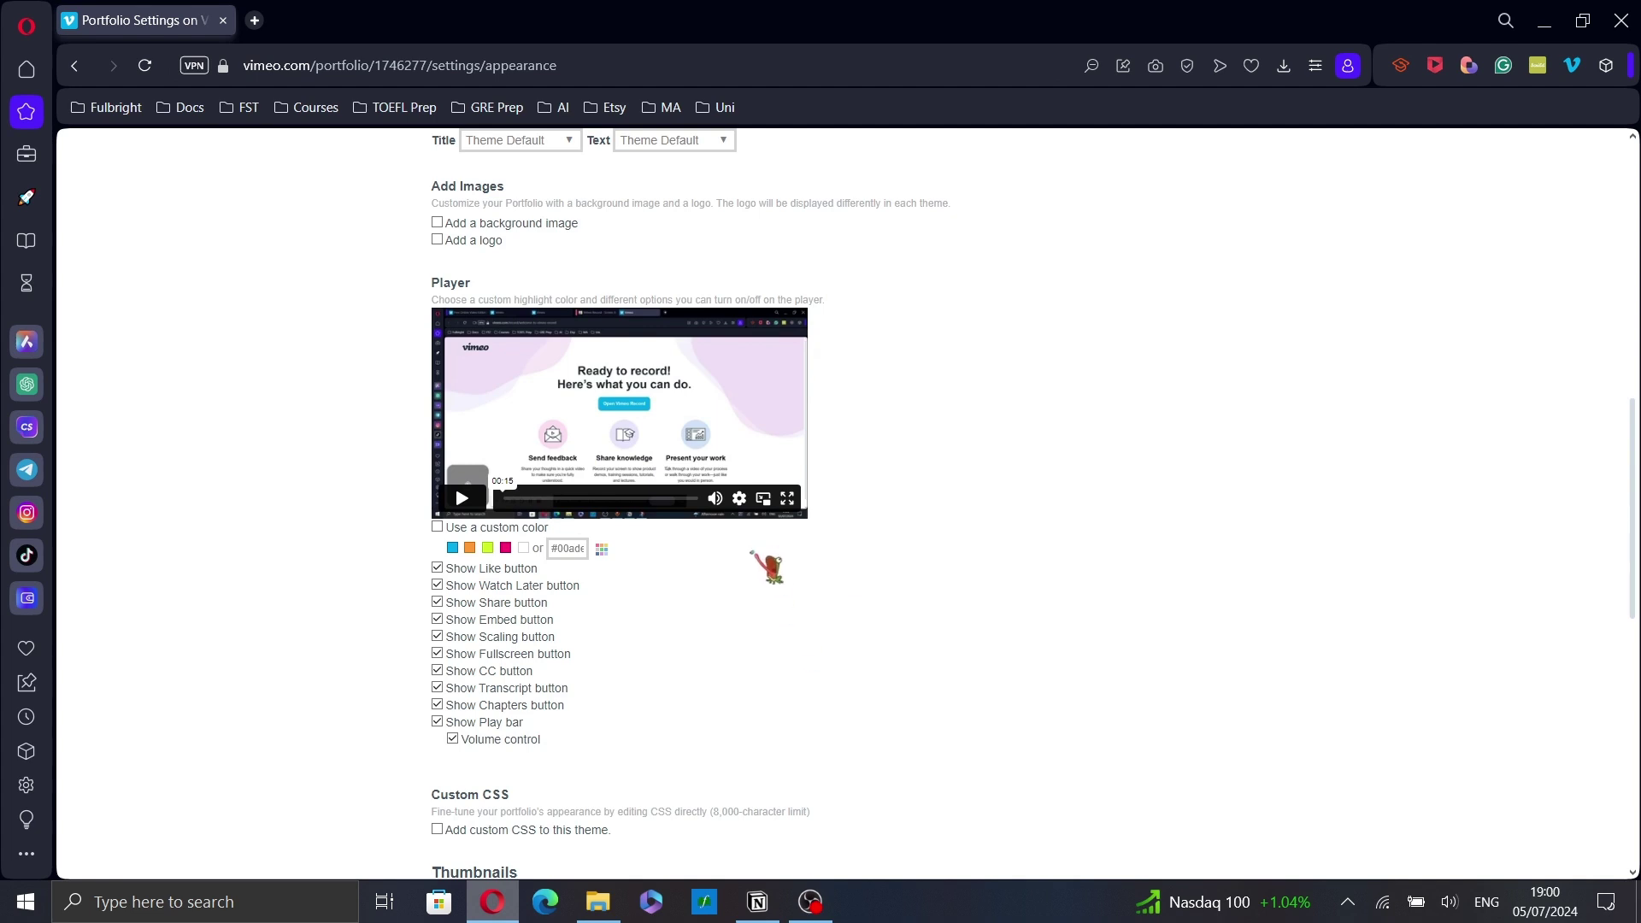
pyautogui.scroll(-3, 768, 567)
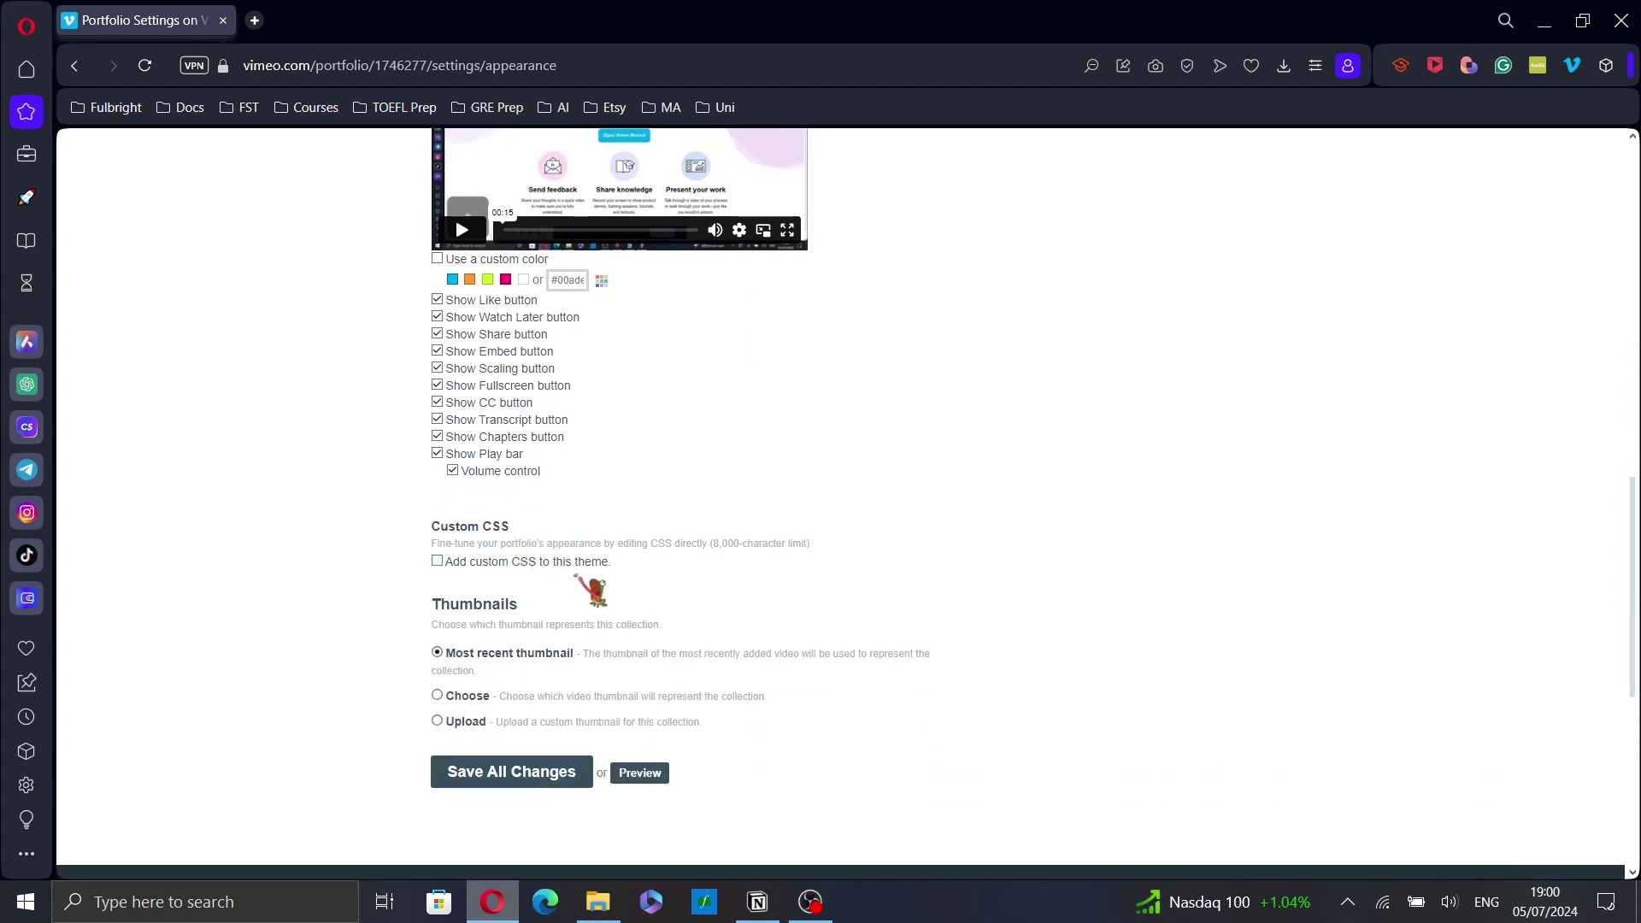
pyautogui.scroll(-1, 813, 659)
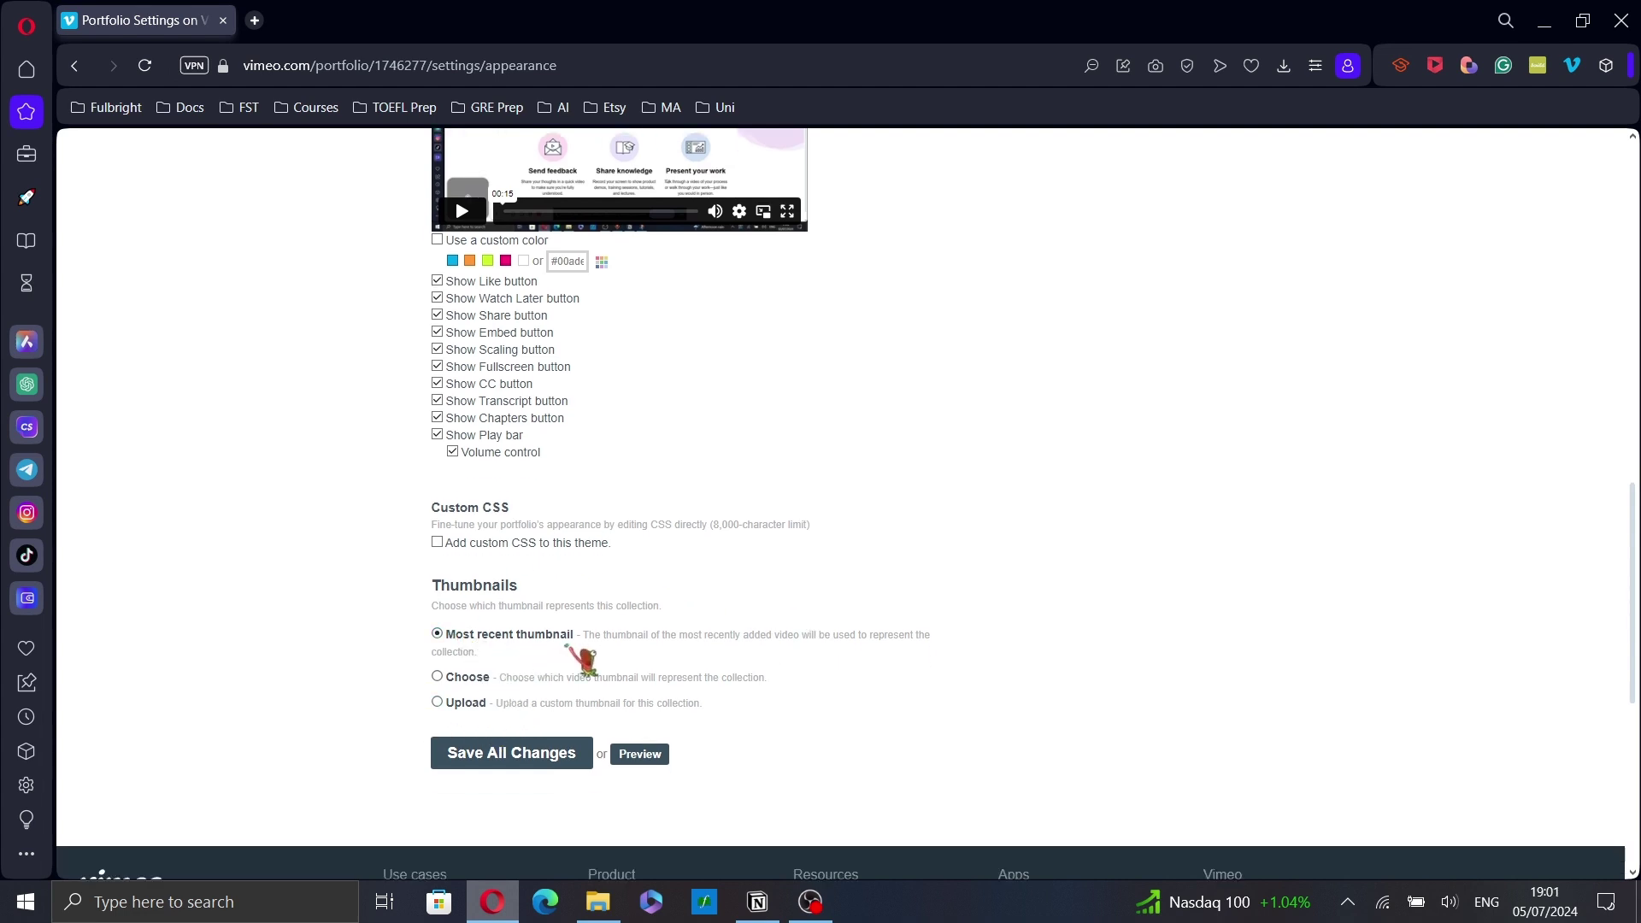
# - Try the Choose and Upload thumbnail options, then save the appearance settings
pyautogui.click(470, 678)
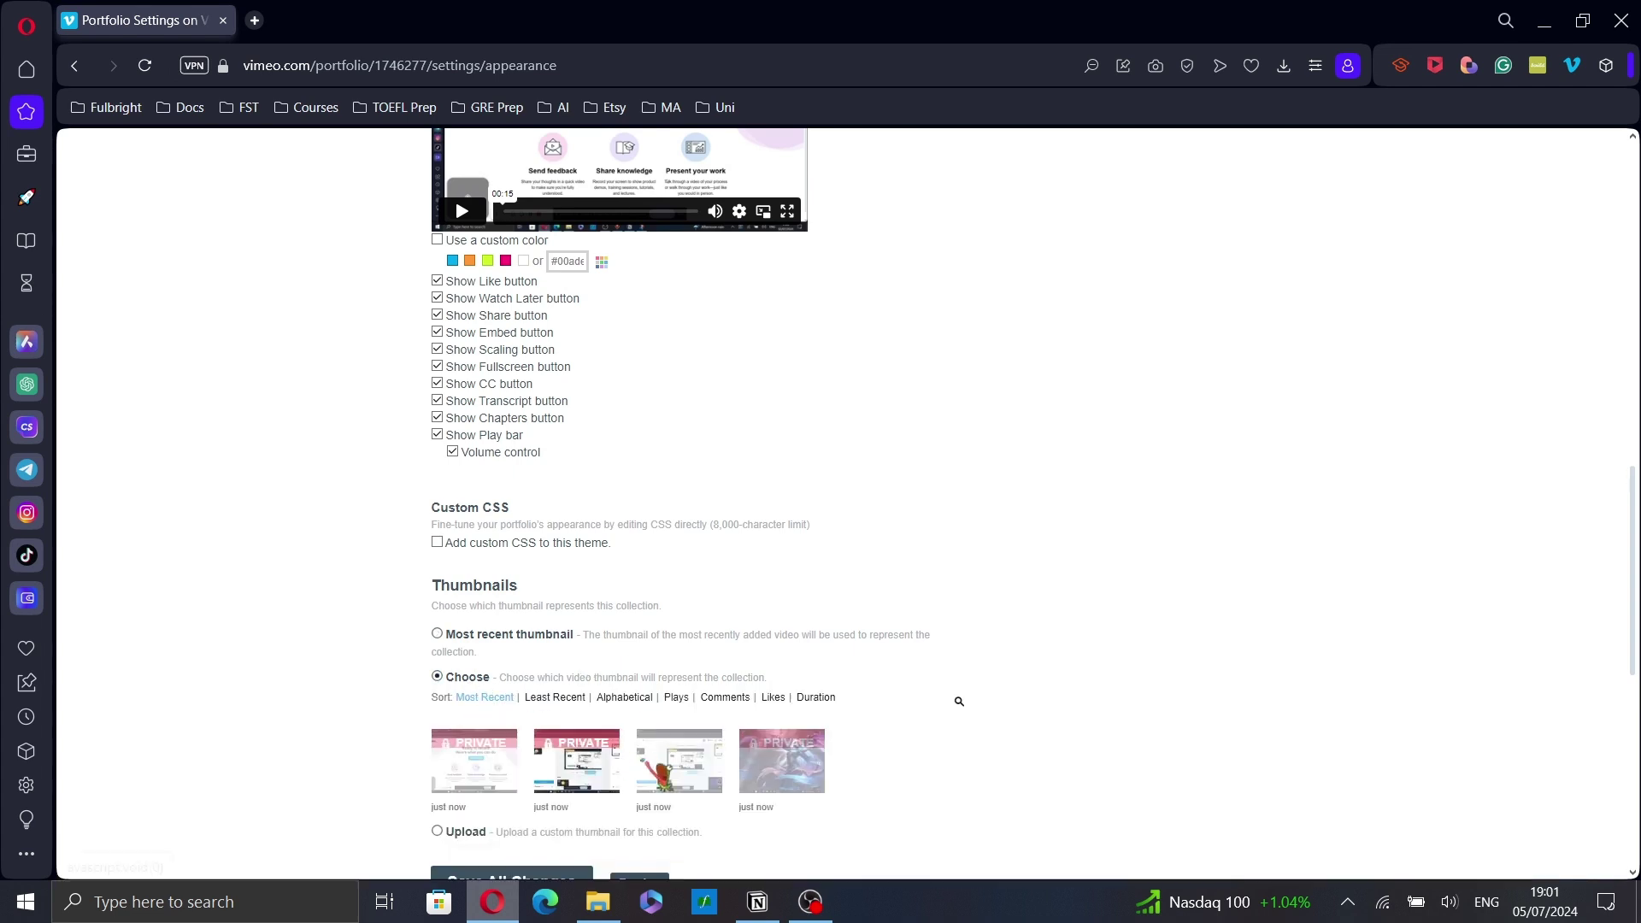
pyautogui.scroll(-1, 527, 741)
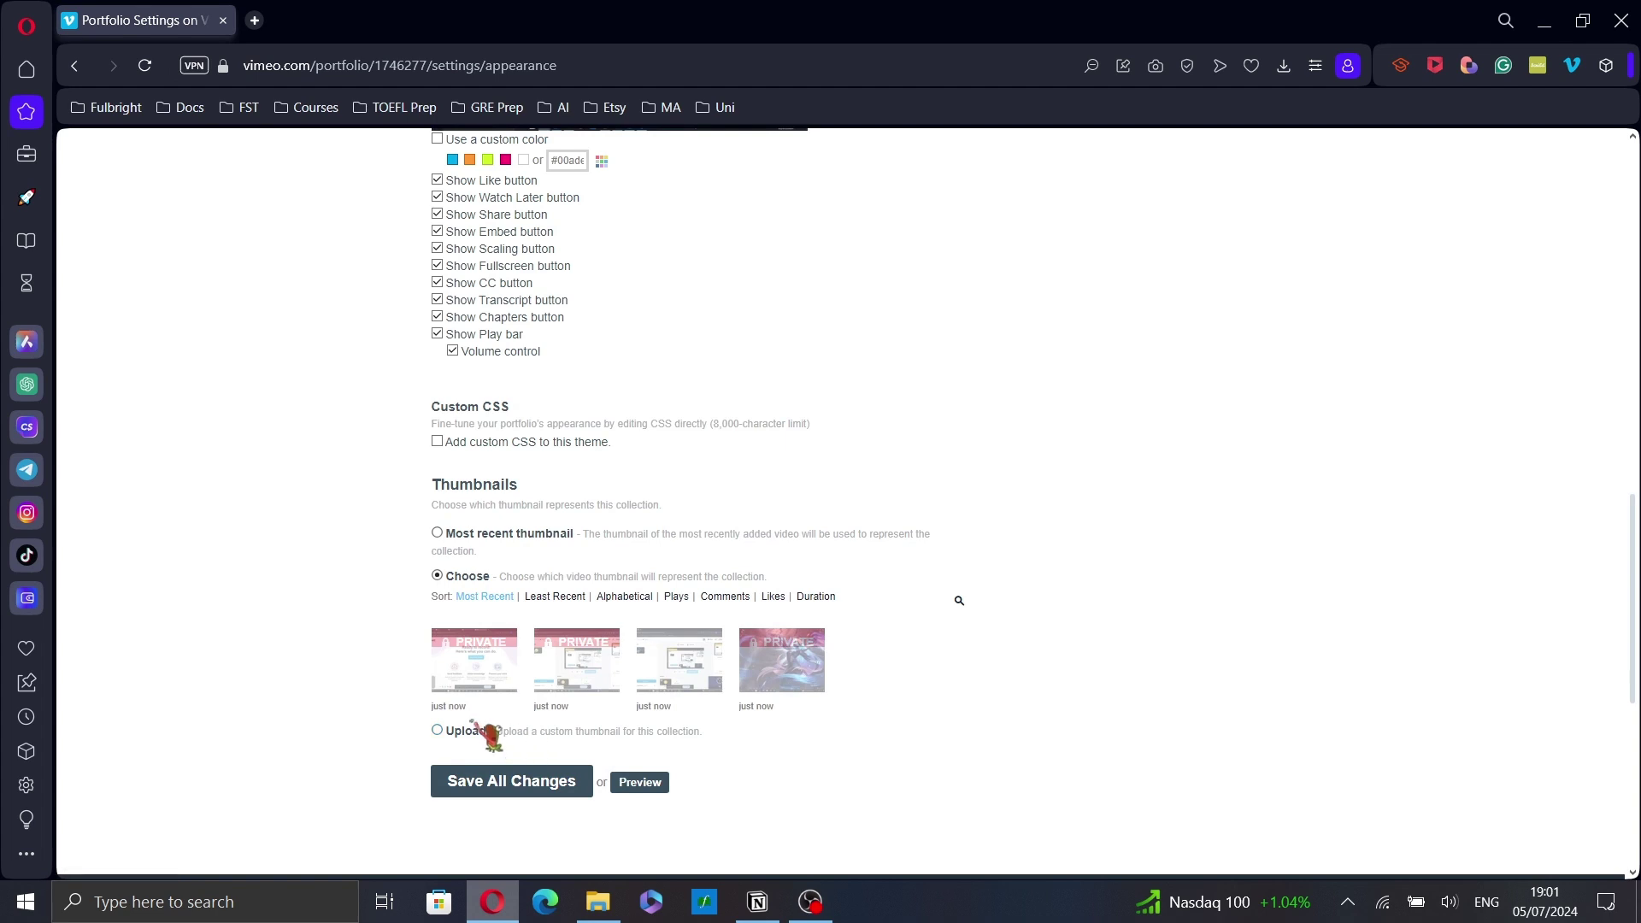
pyautogui.click(477, 735)
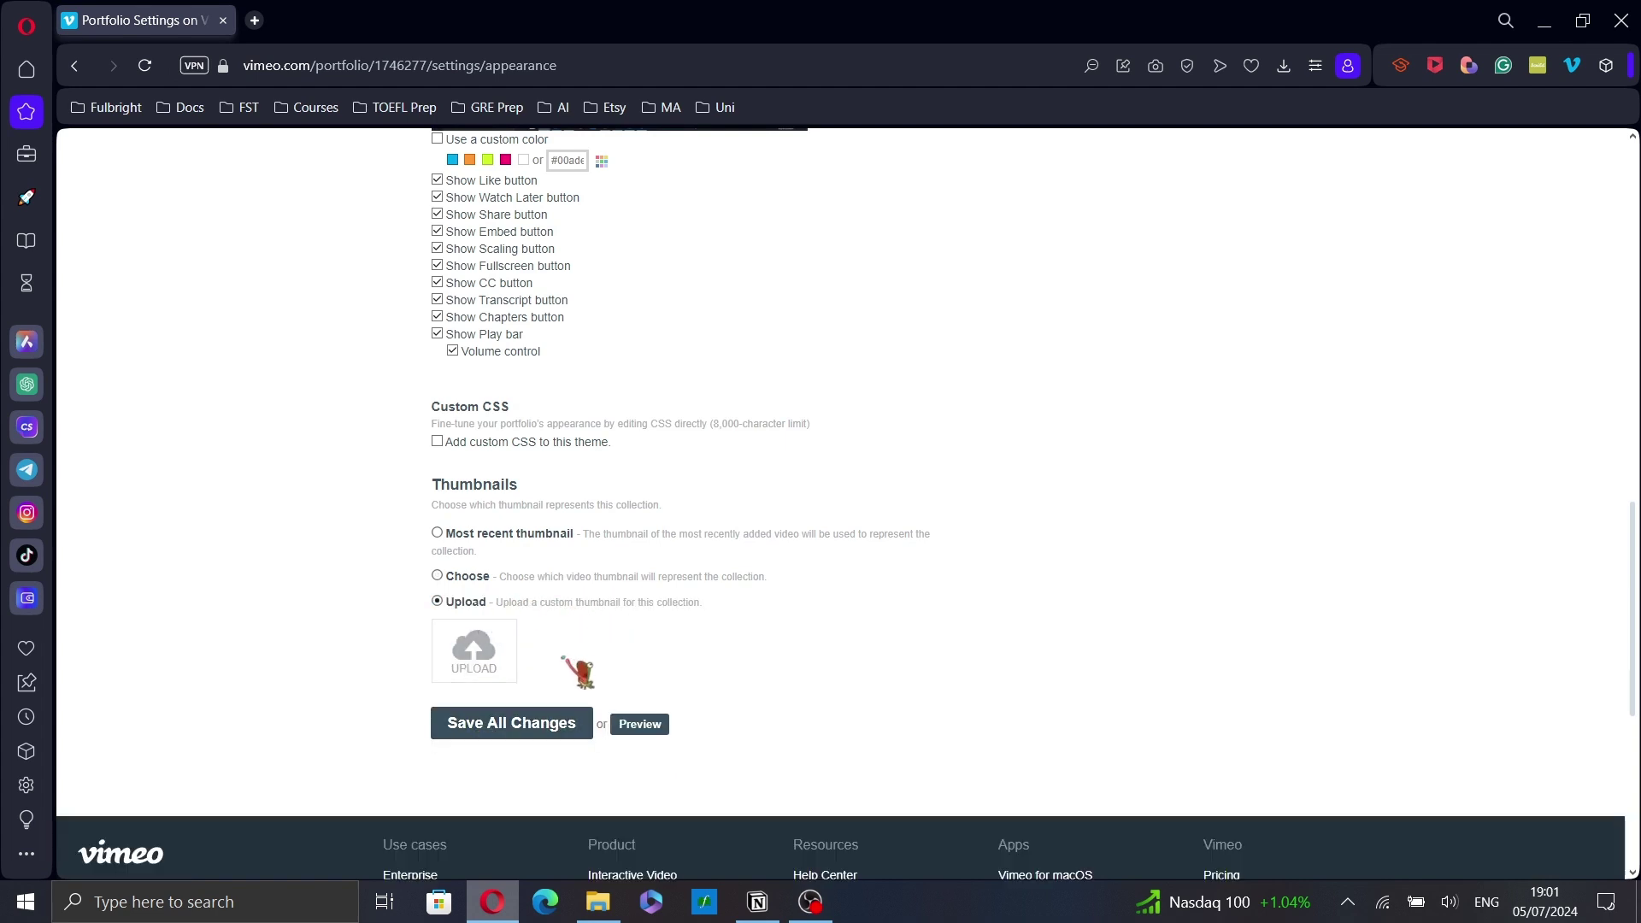
pyautogui.click(551, 724)
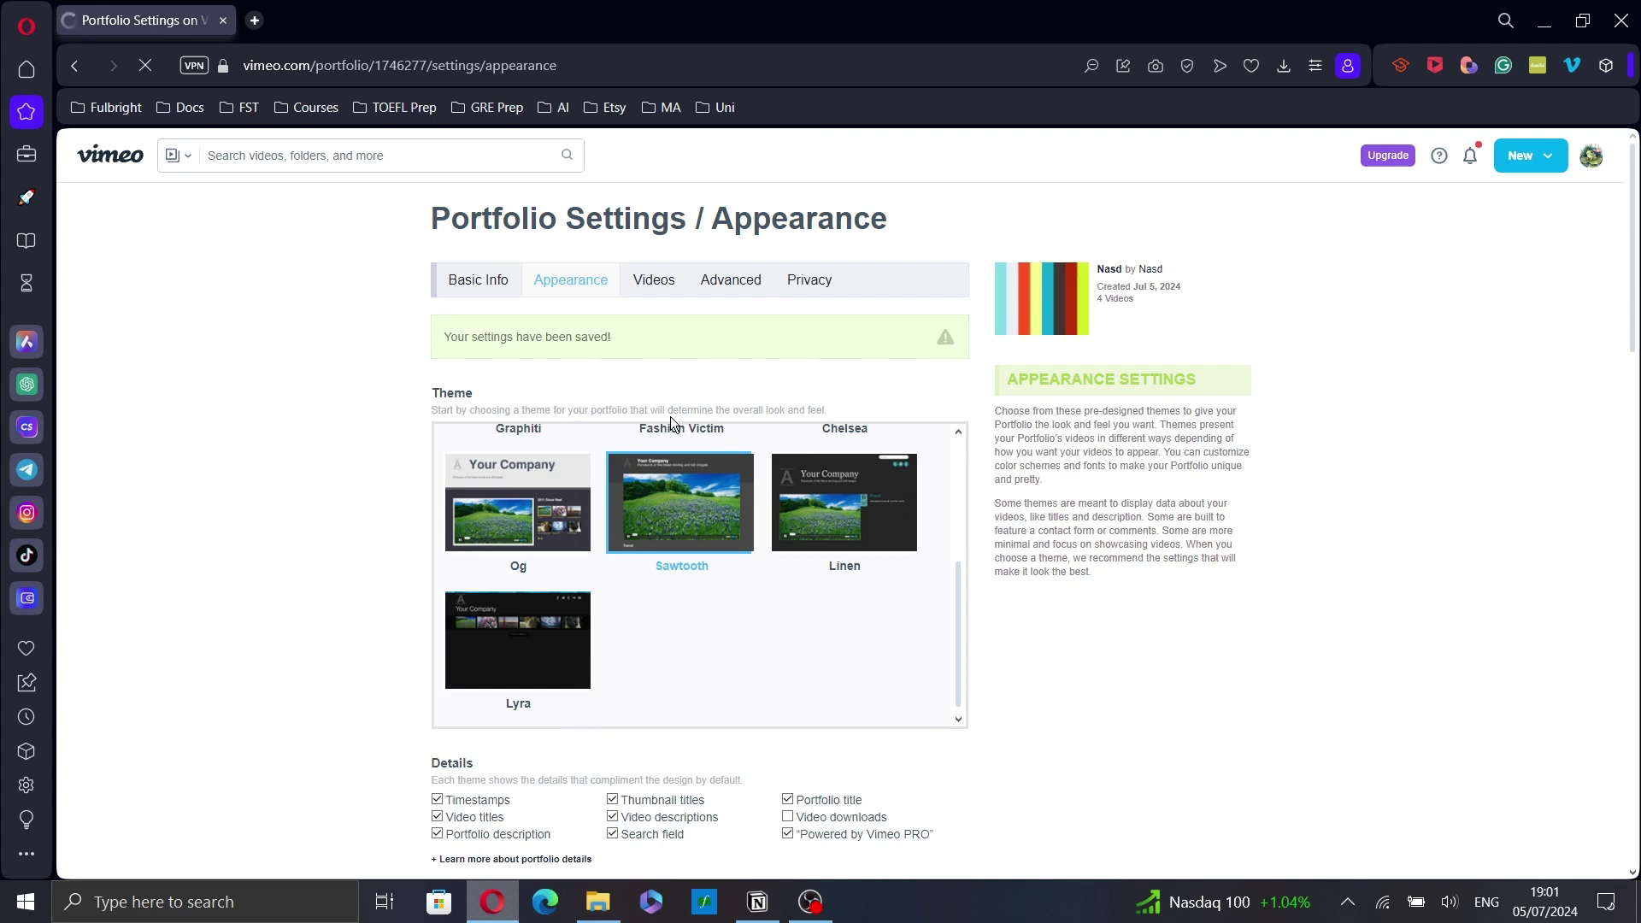
# - Review the portfolio's four videos, then move to its Advanced settings
pyautogui.click(677, 288)
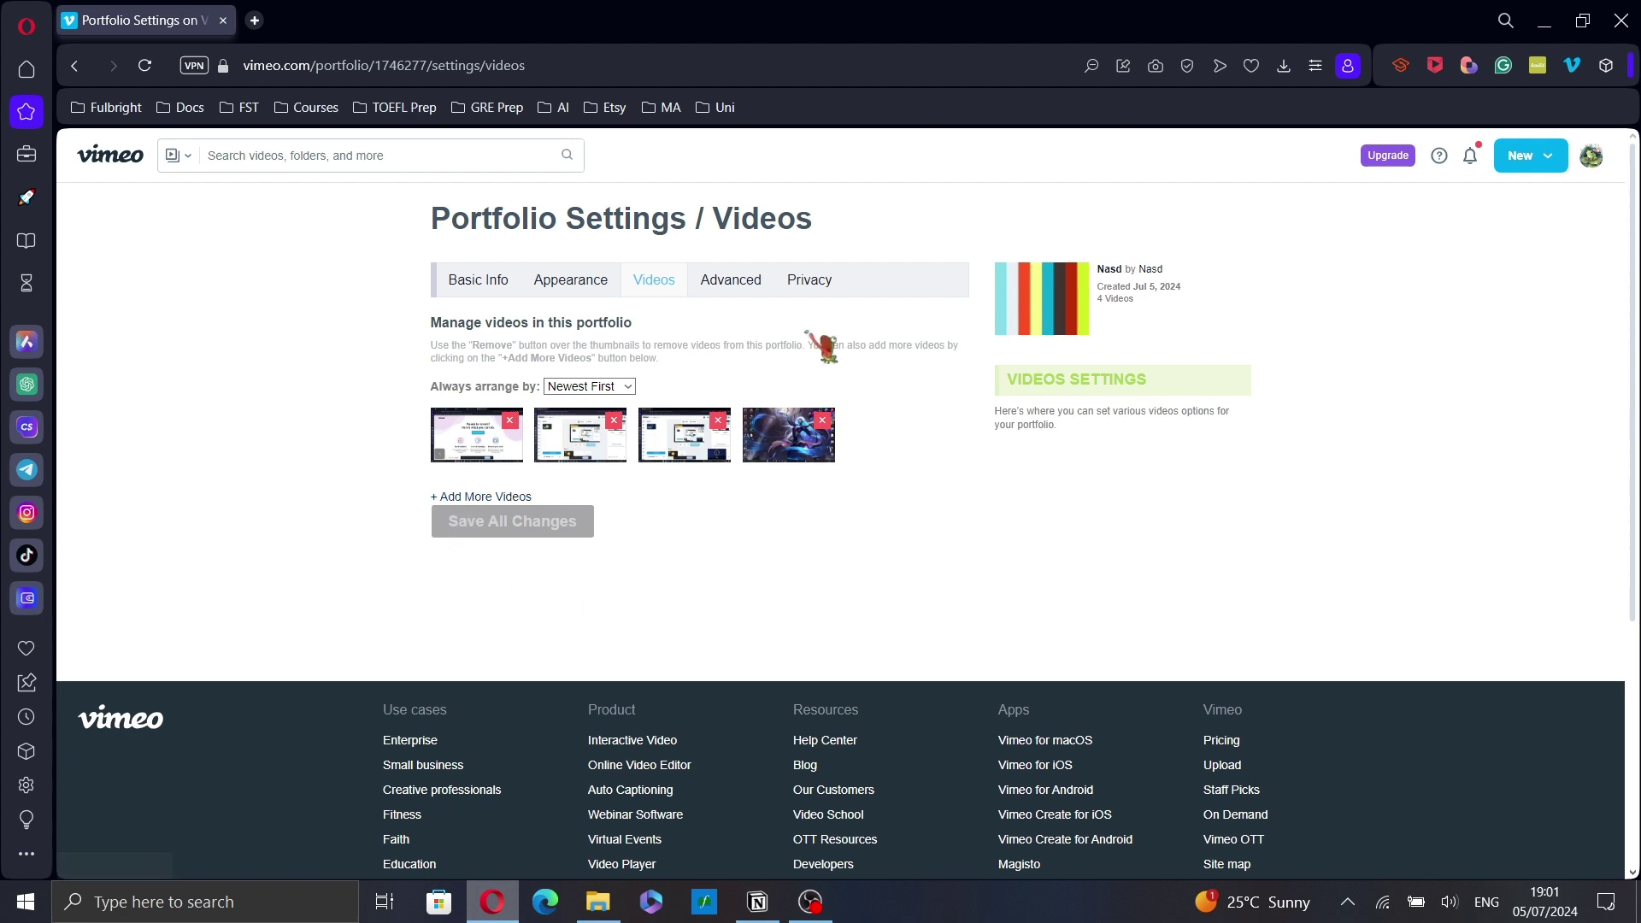
pyautogui.click(735, 291)
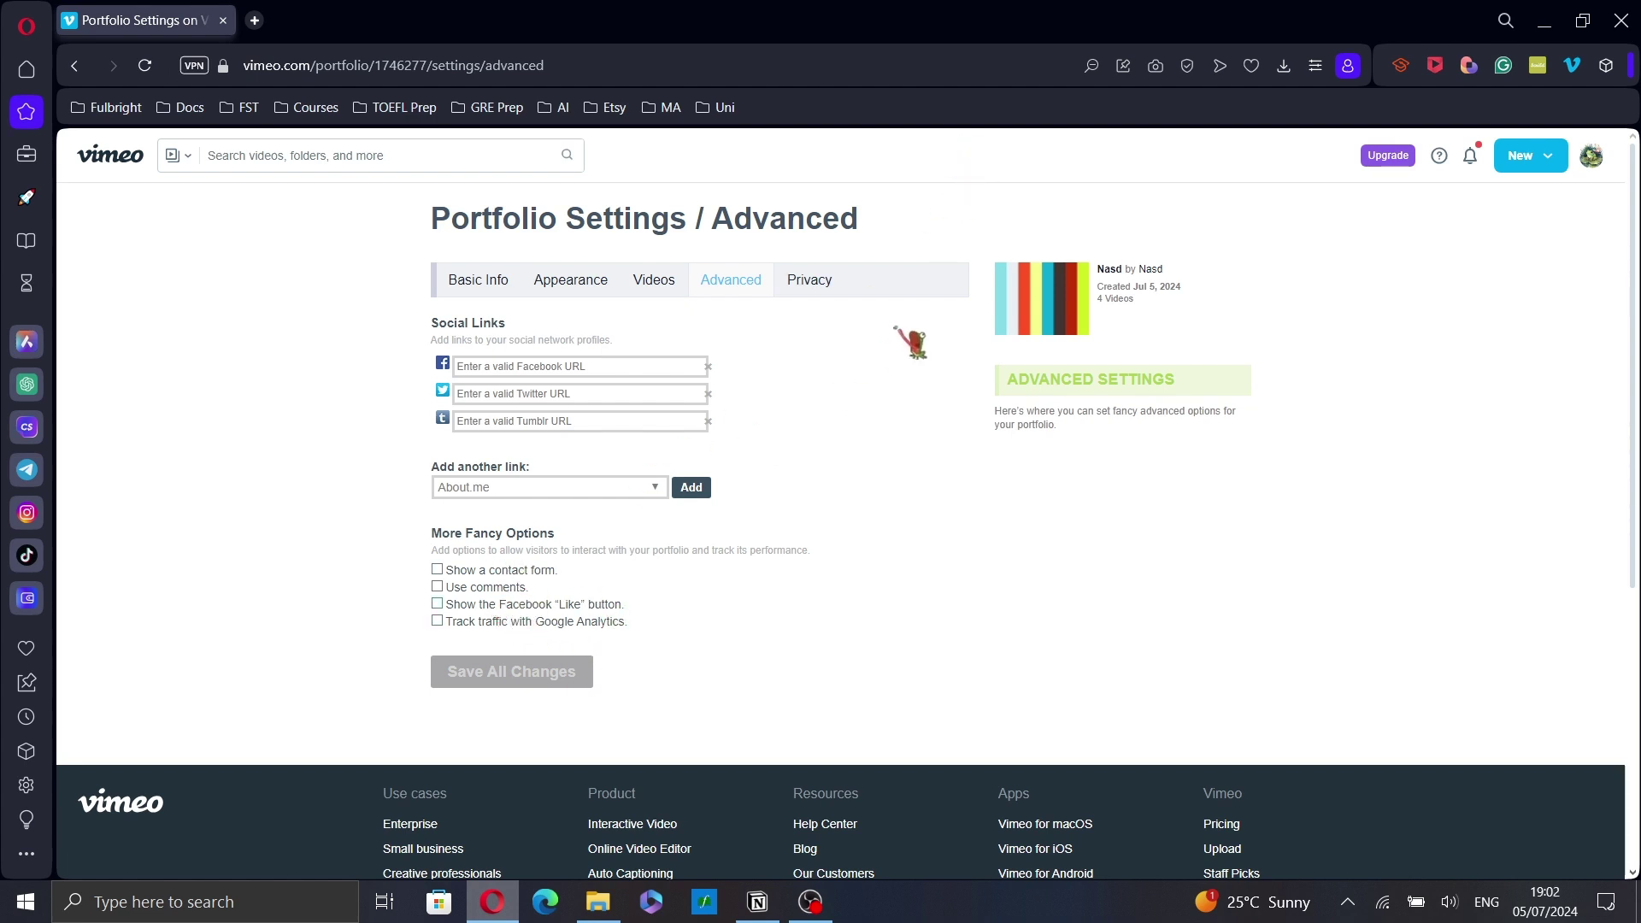
# - Switch to the portfolio's Privacy settings page
pyautogui.click(811, 281)
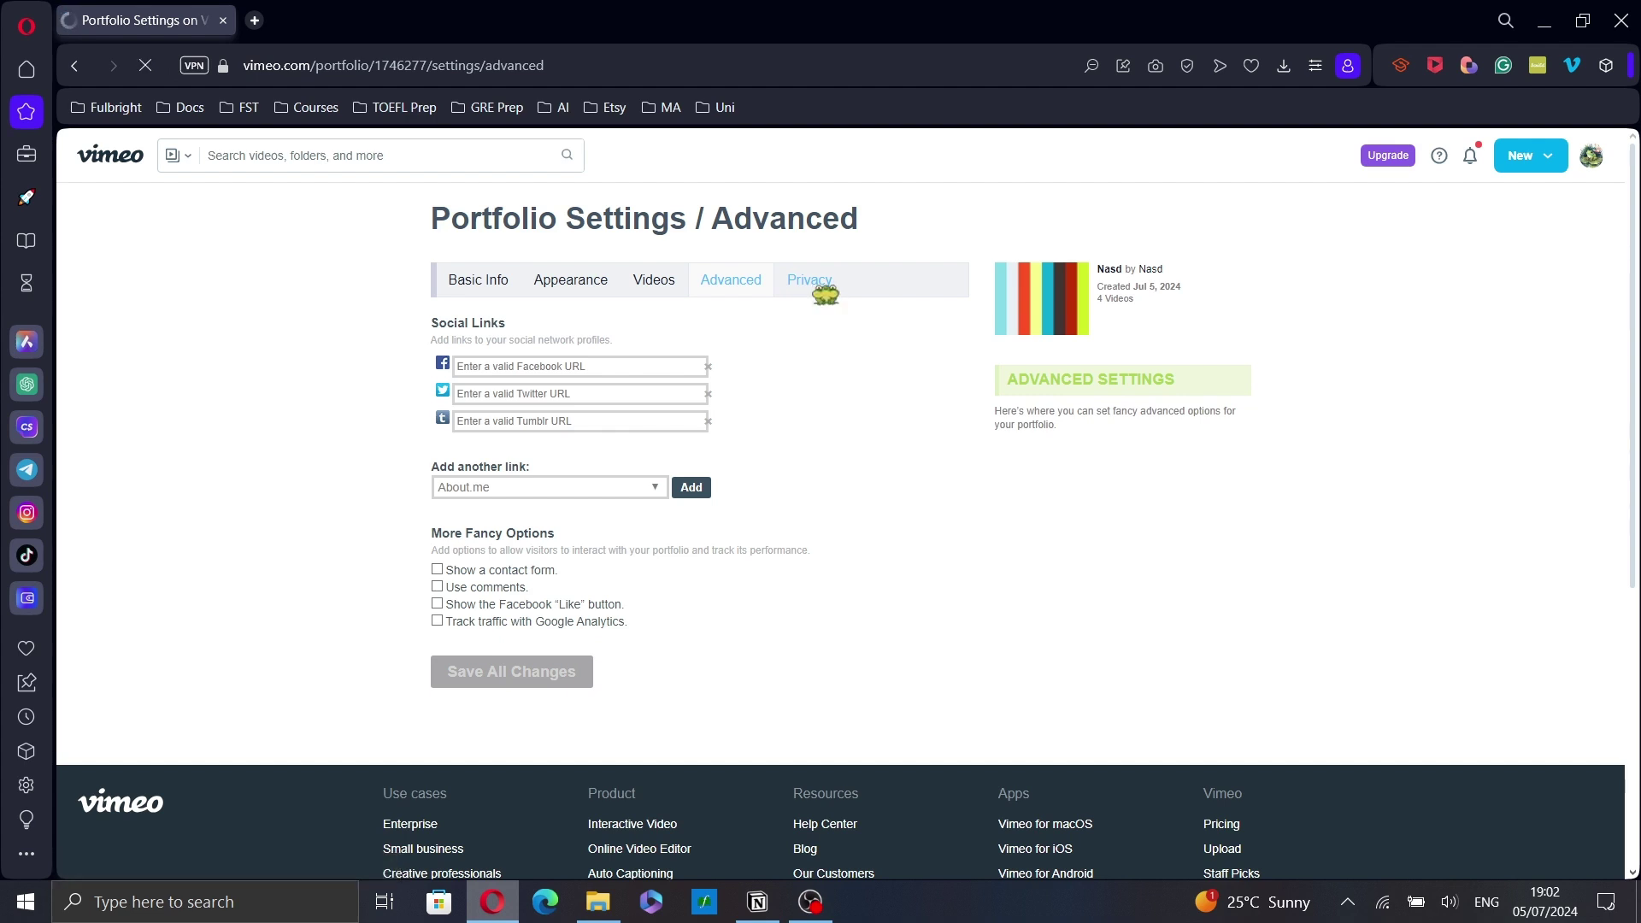